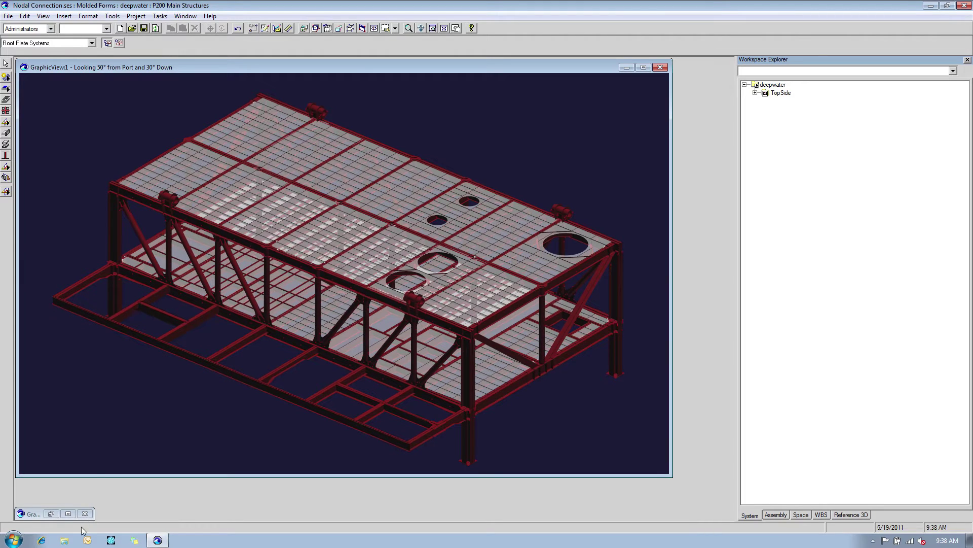
Restore GraphicView:2 and create the front SidePlate2 plate across the three coplanar members of the T-shaped joint.
left_click(51, 513)
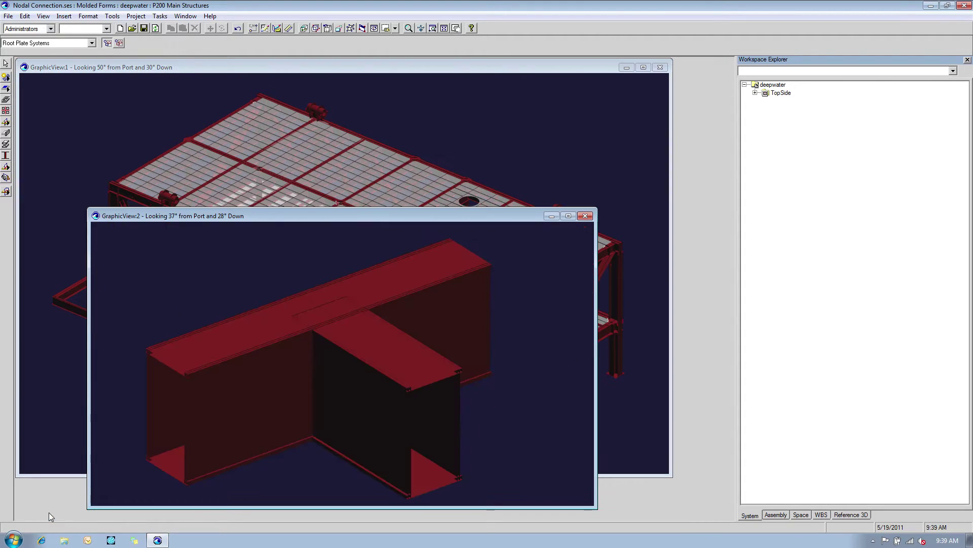
left_click(6, 77)
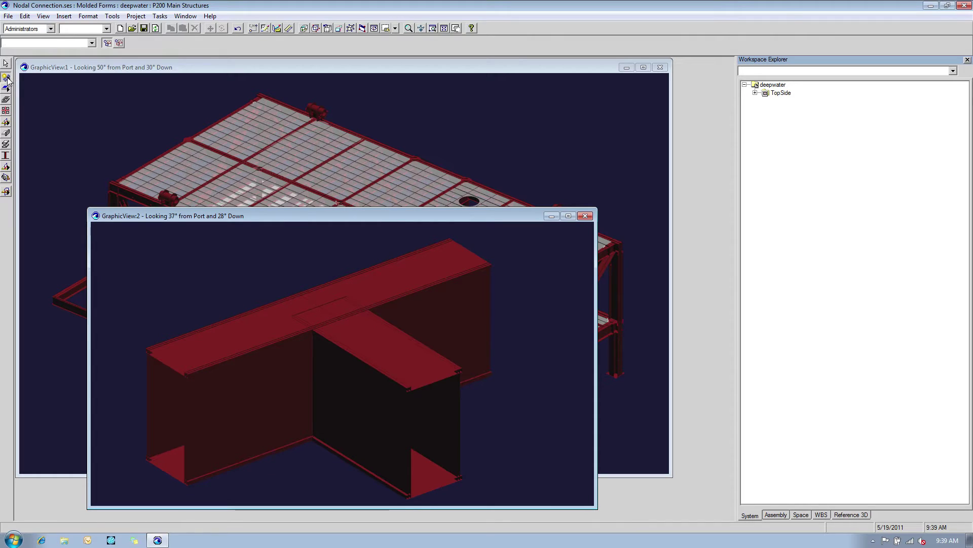
left_click(237, 343)
left_click(362, 365)
left_click(420, 279)
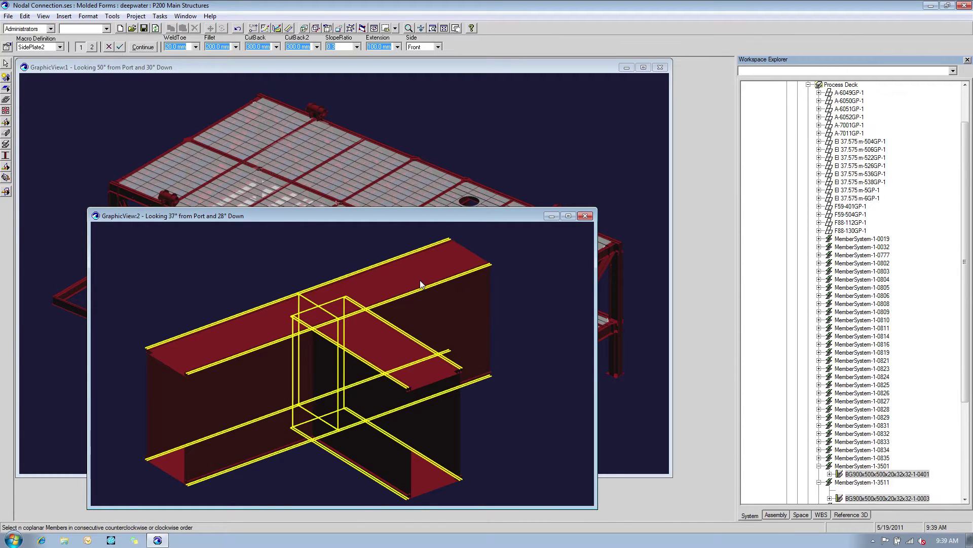
left_click(144, 46)
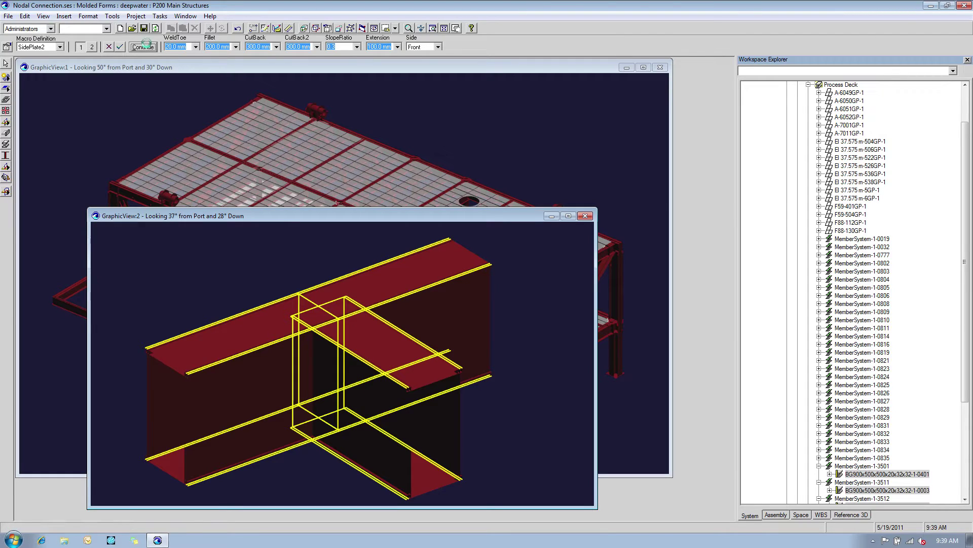
left_click(101, 48)
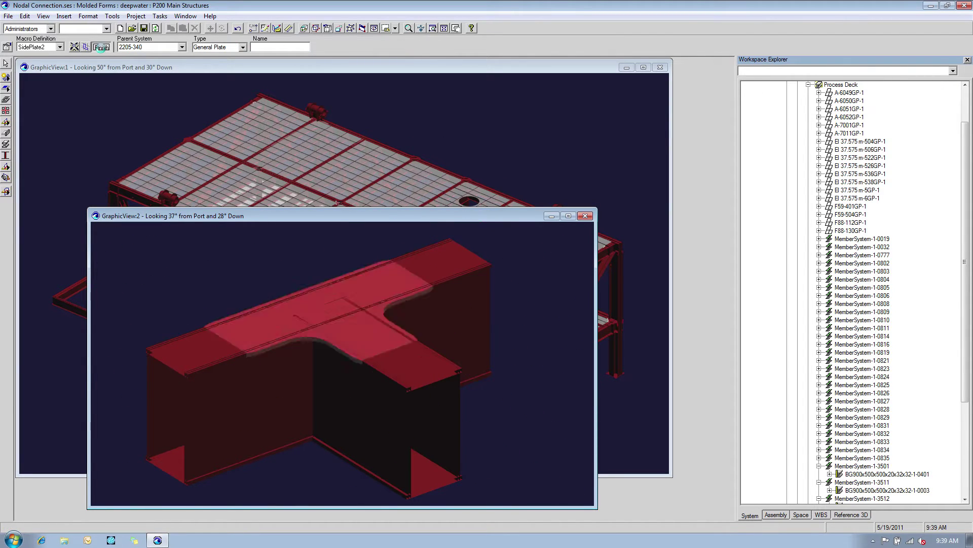
Create a matching SidePlate2 plate on the same three members with the side set to Back.
left_click(437, 47)
left_click(430, 55)
left_click(147, 48)
left_click(101, 47)
Create a TransitionPlate on the Bottom side between the two collinear members, bounded by the back and front side plates.
left_click(60, 48)
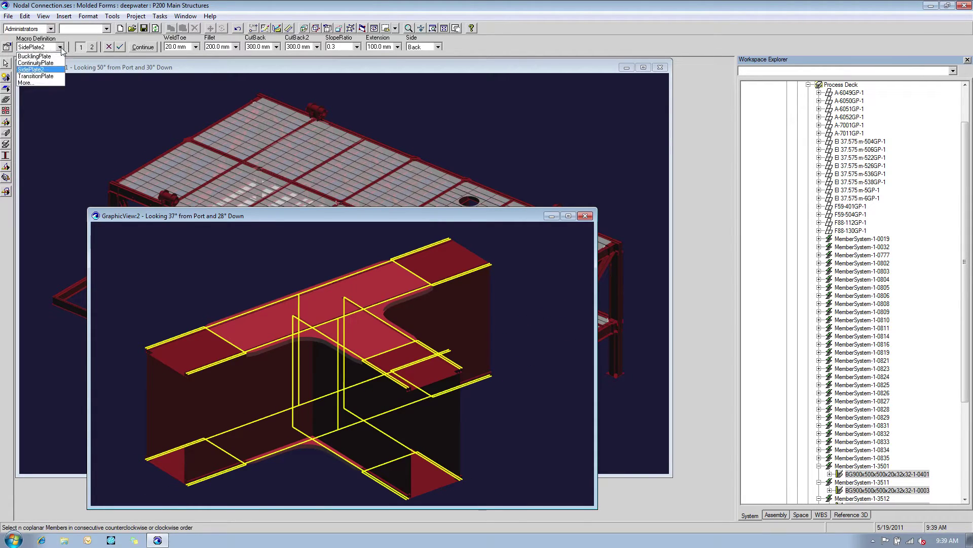
left_click(49, 76)
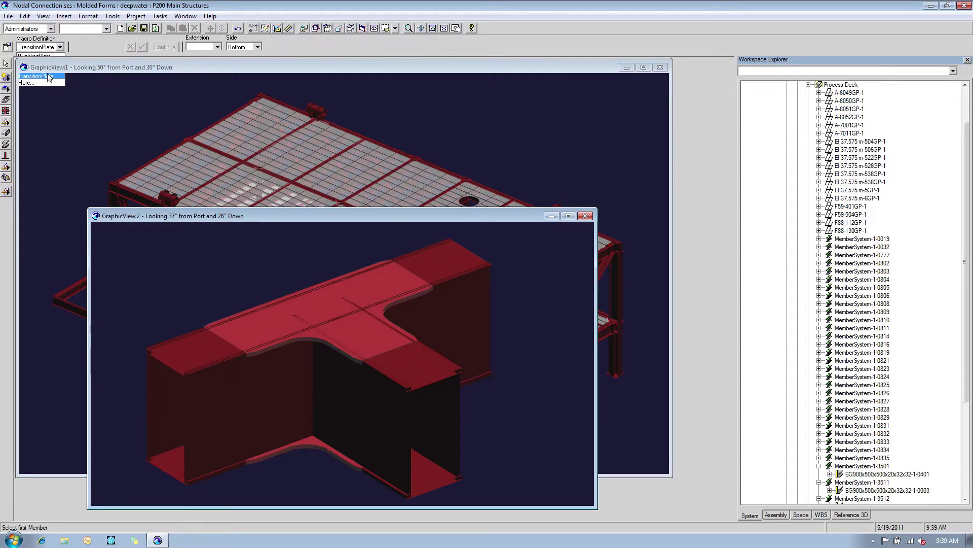
left_click(197, 384)
left_click(438, 265)
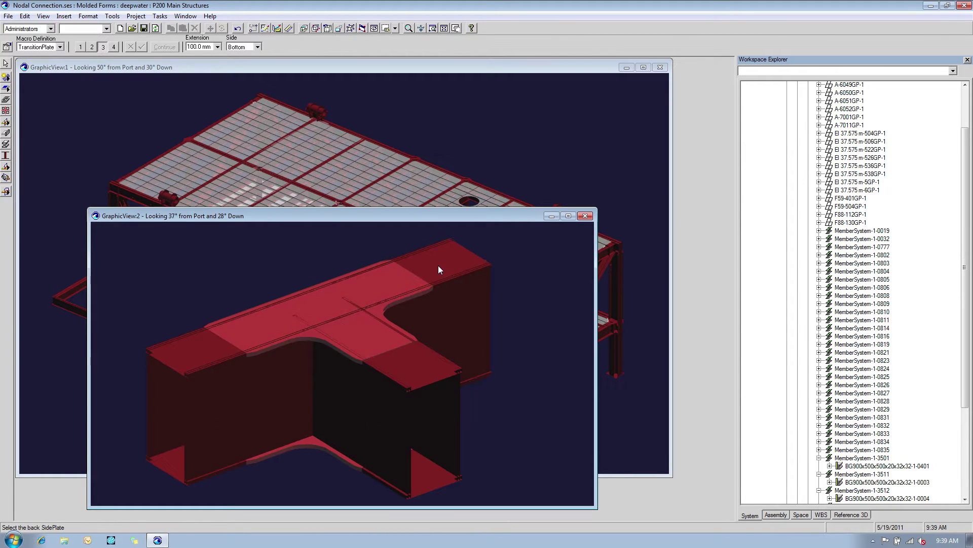
left_click(321, 439)
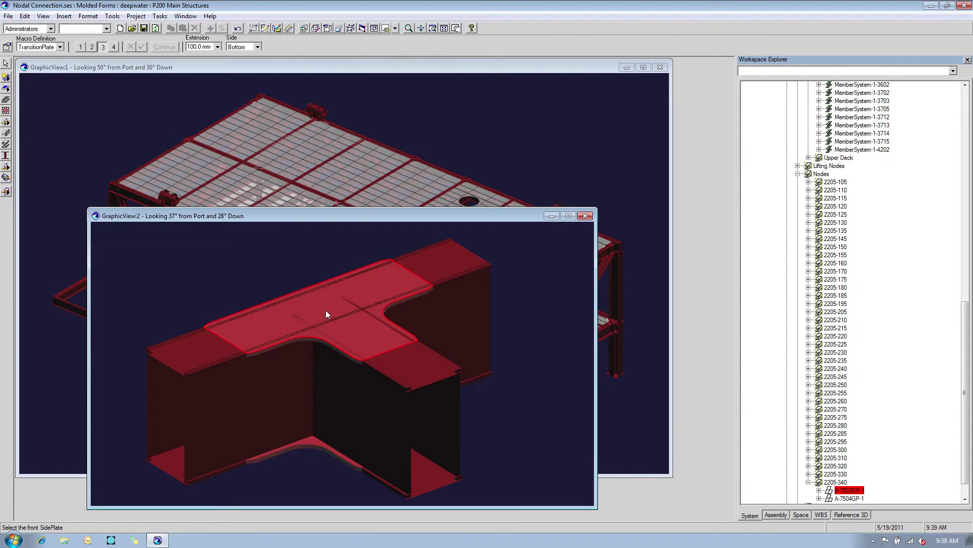
left_click(297, 273)
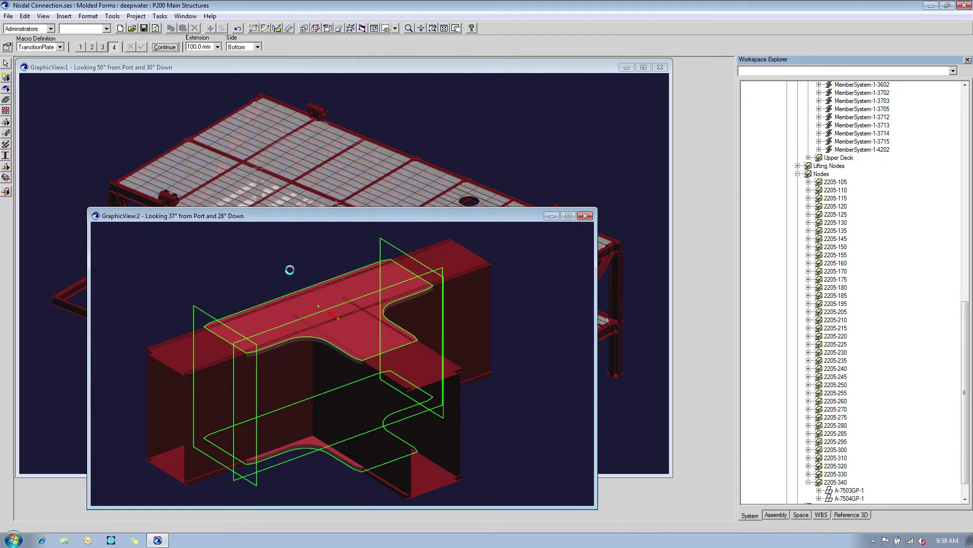
left_click(165, 47)
left_click(101, 46)
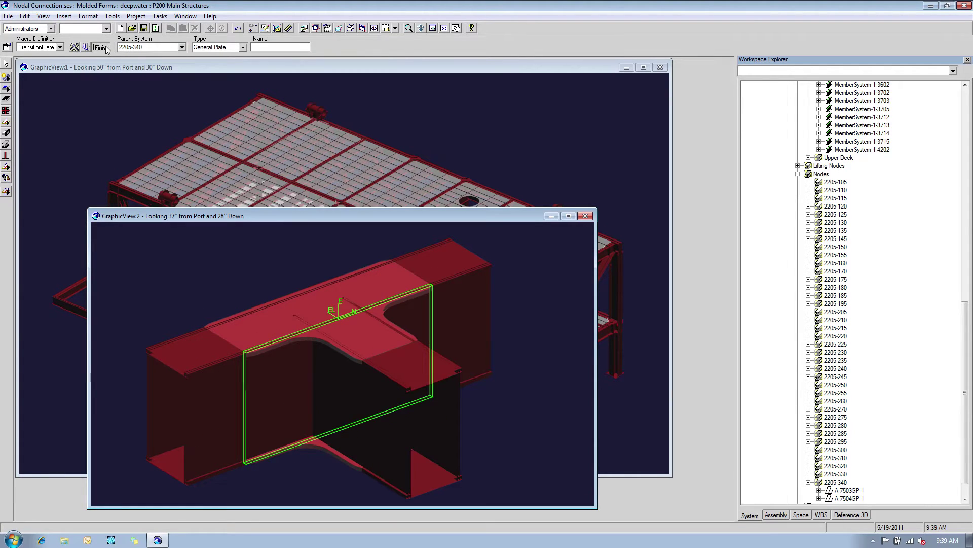
Create a second TransitionPlate between the same members with the side set to Top.
left_click(243, 47)
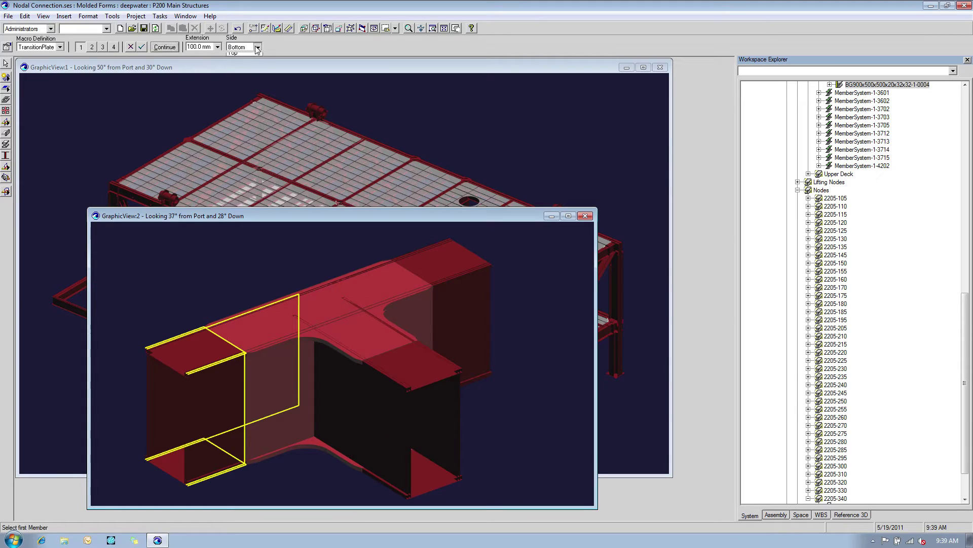
left_click(238, 55)
left_click(171, 48)
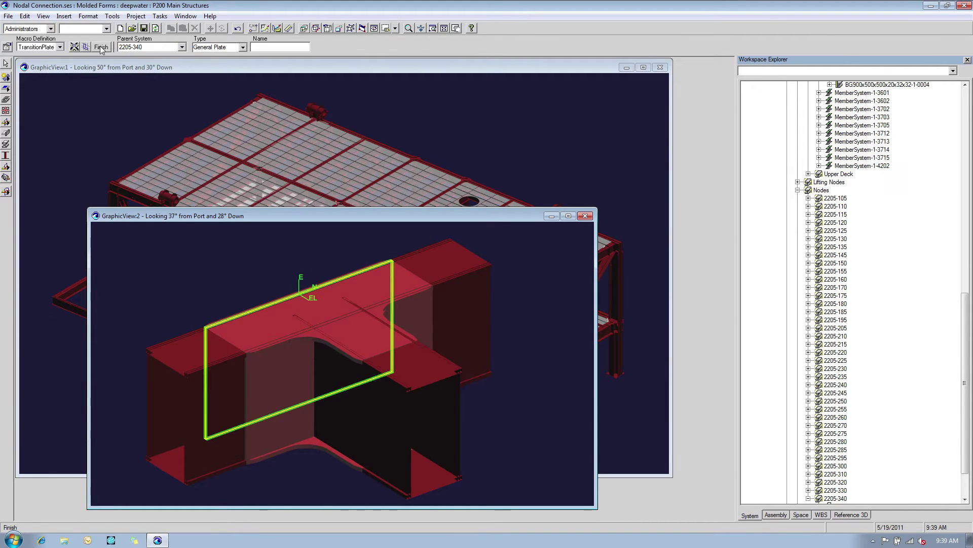
left_click(101, 47)
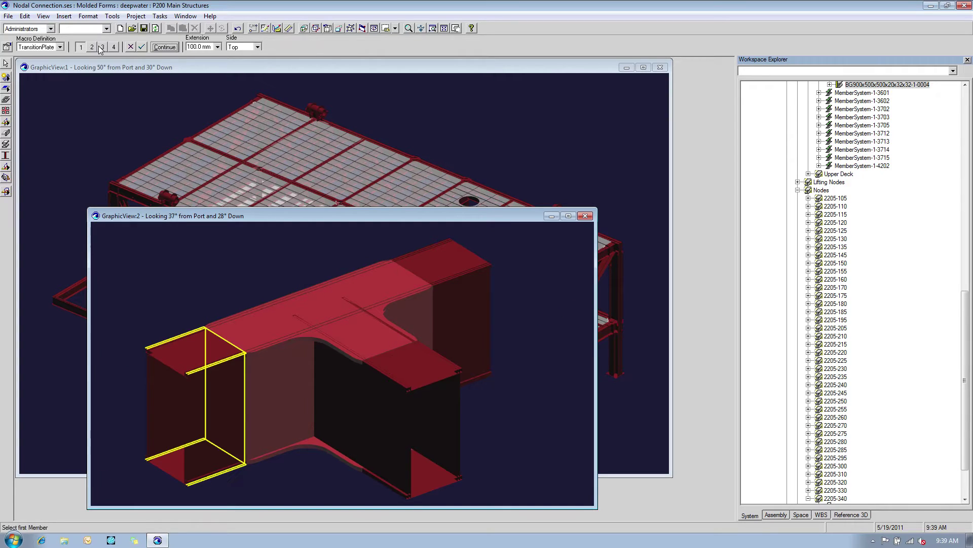
Create a ContinuityPlate at the Near location for the branch member, limited by the branch-side transition plate and both side plates.
left_click(59, 46)
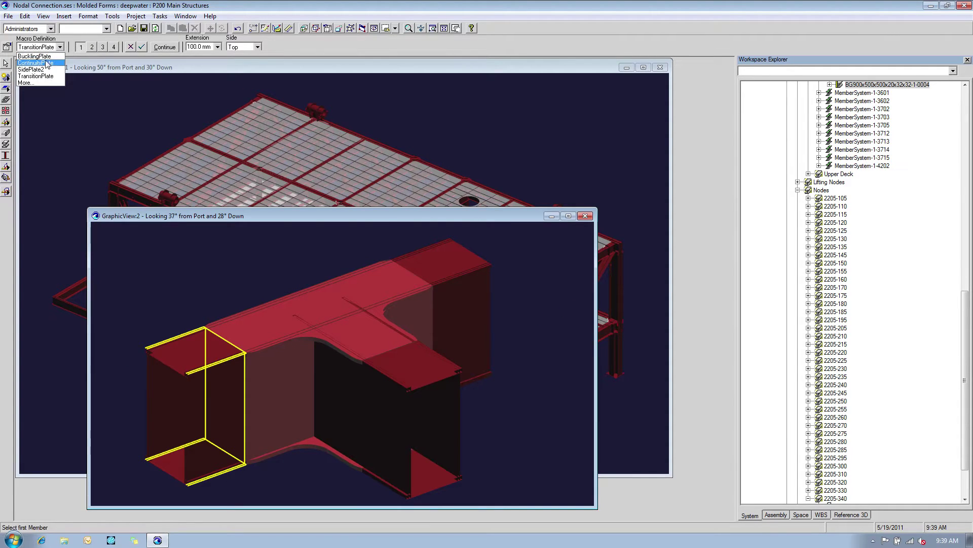
left_click(36, 63)
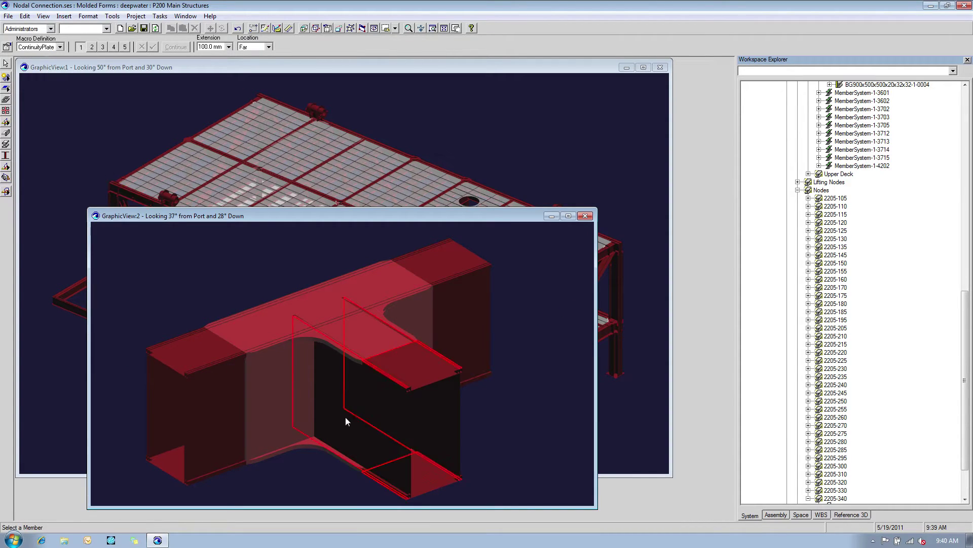
left_click(375, 445)
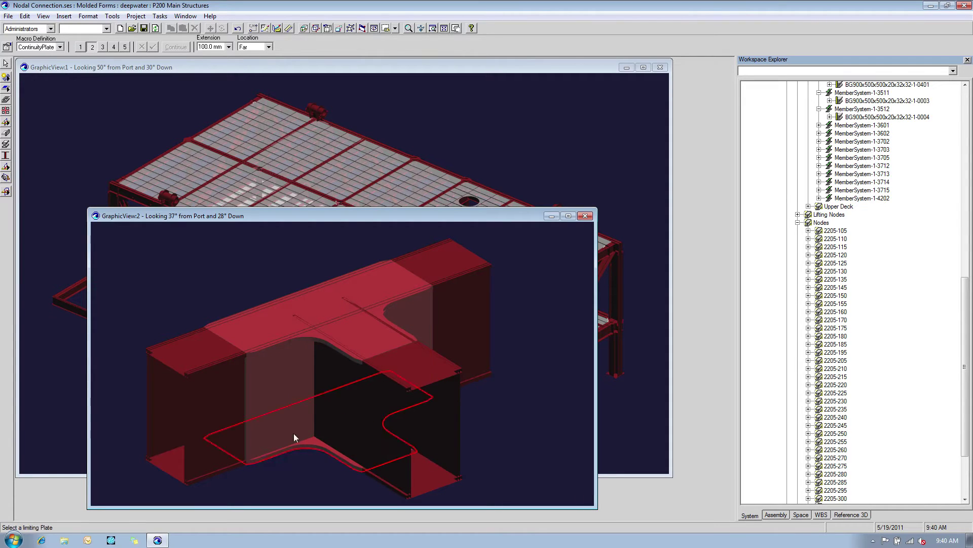
left_click(264, 423)
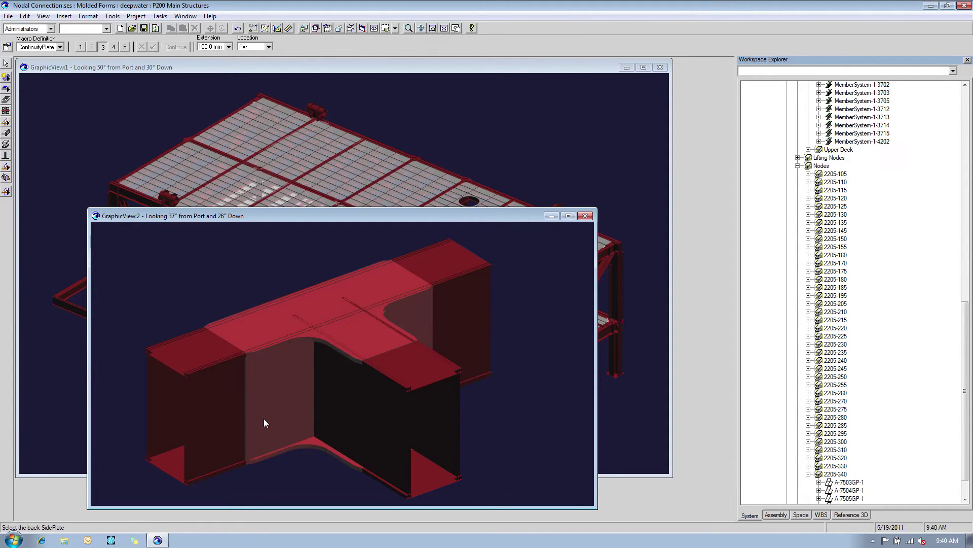
left_click(303, 445)
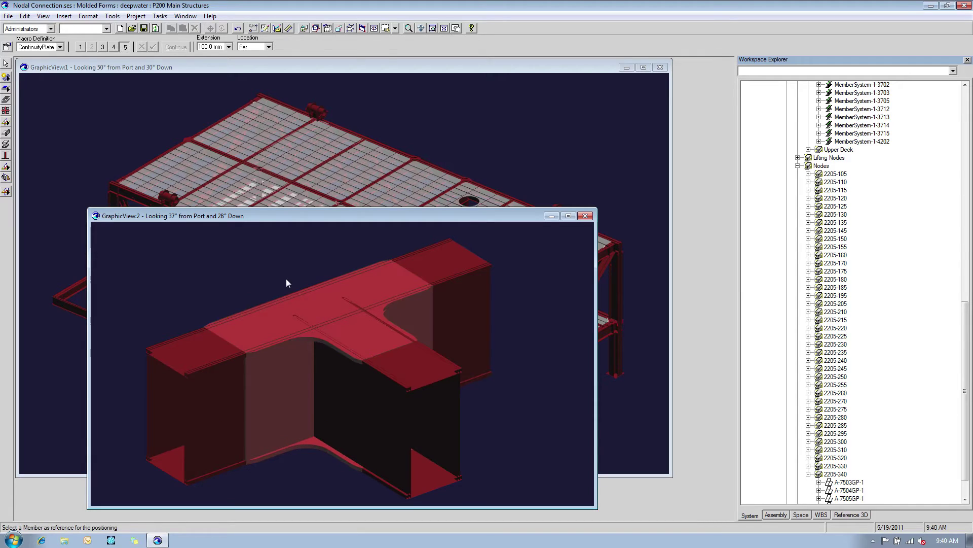
left_click(212, 366)
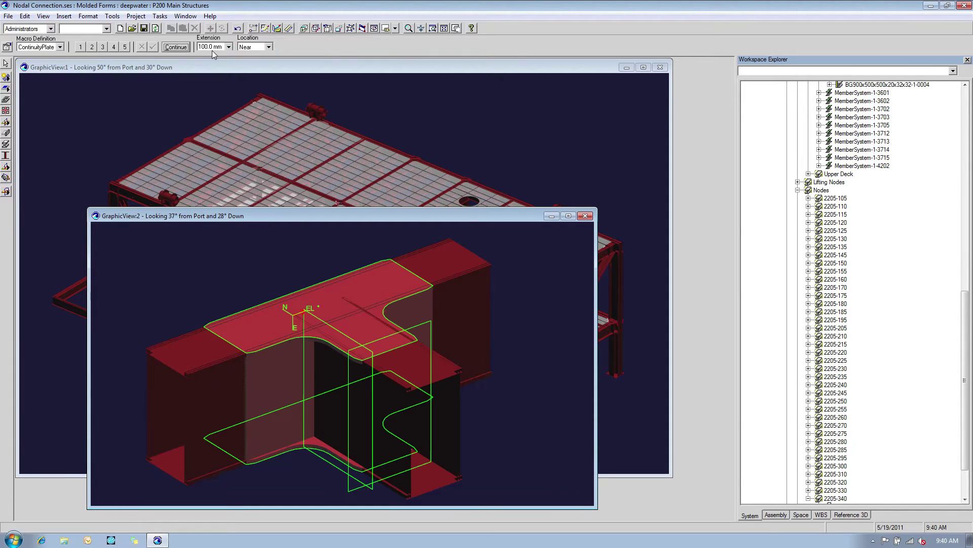
left_click(176, 47)
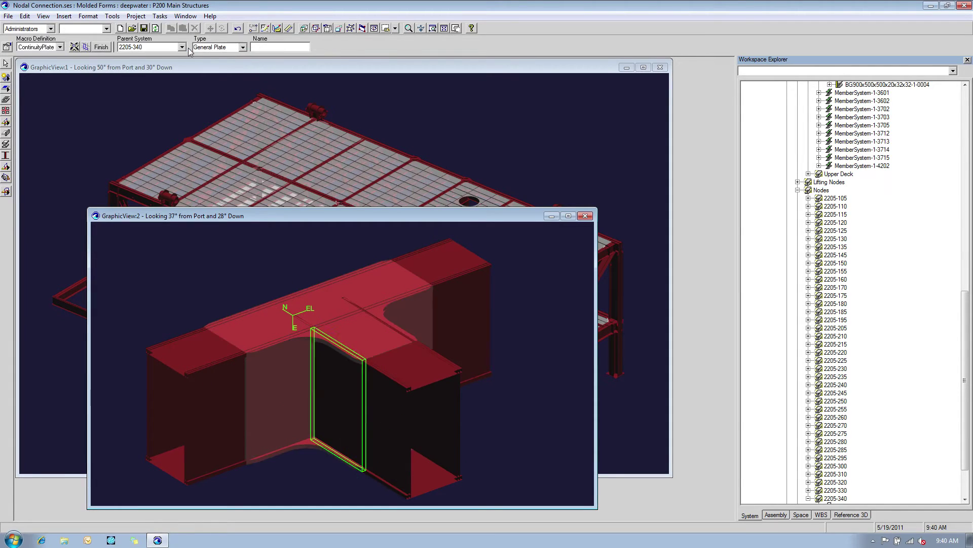
left_click(101, 48)
Create a second ContinuityPlate for the branch member with the location set to Far.
left_click(267, 47)
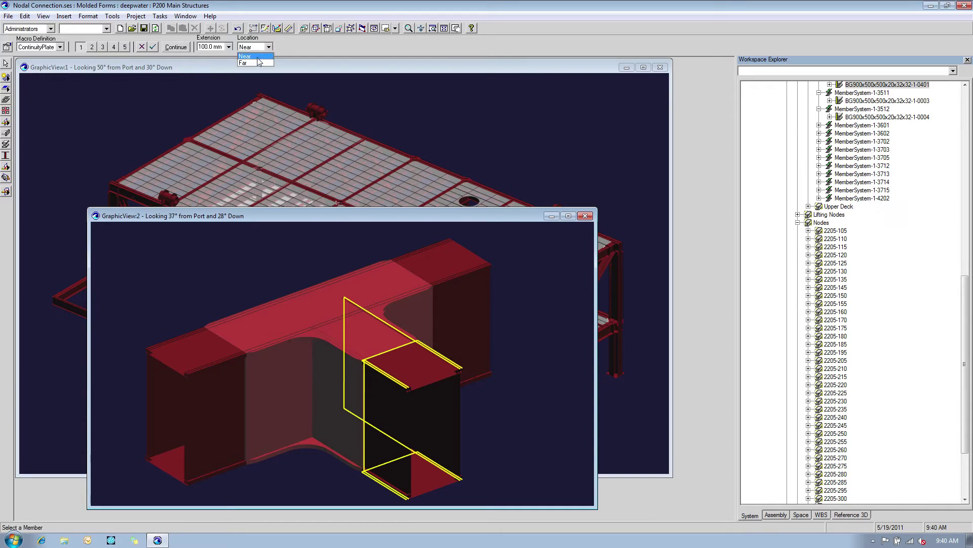
left_click(257, 62)
left_click(180, 47)
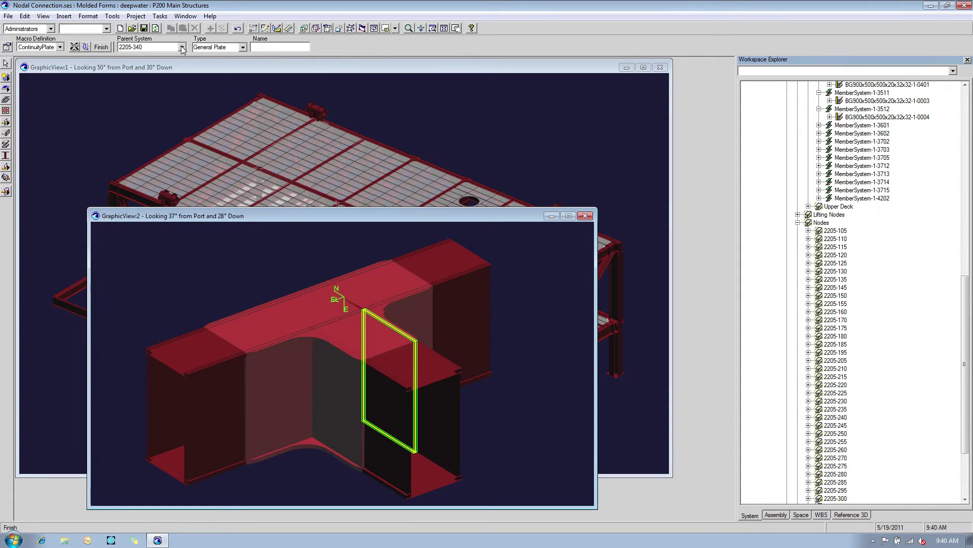
left_click(101, 48)
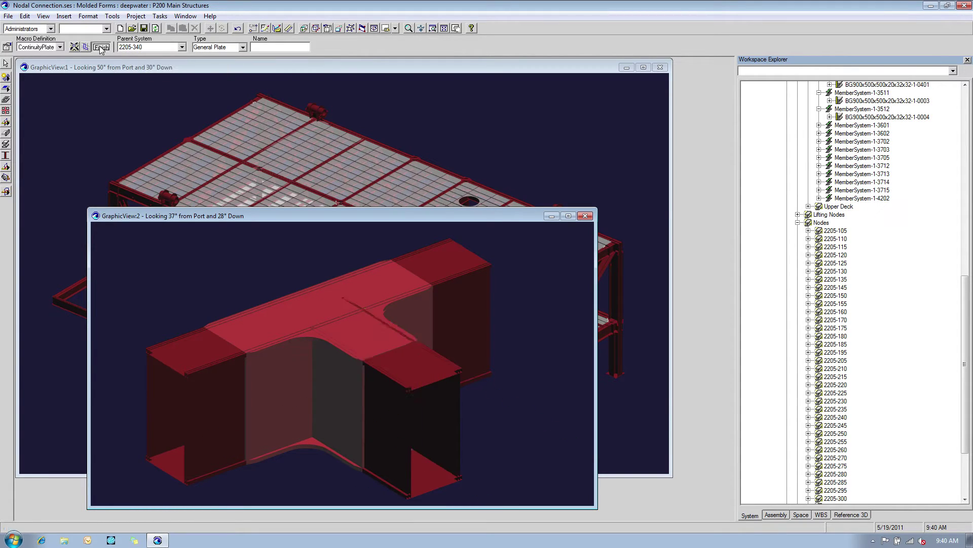
left_click(6, 64)
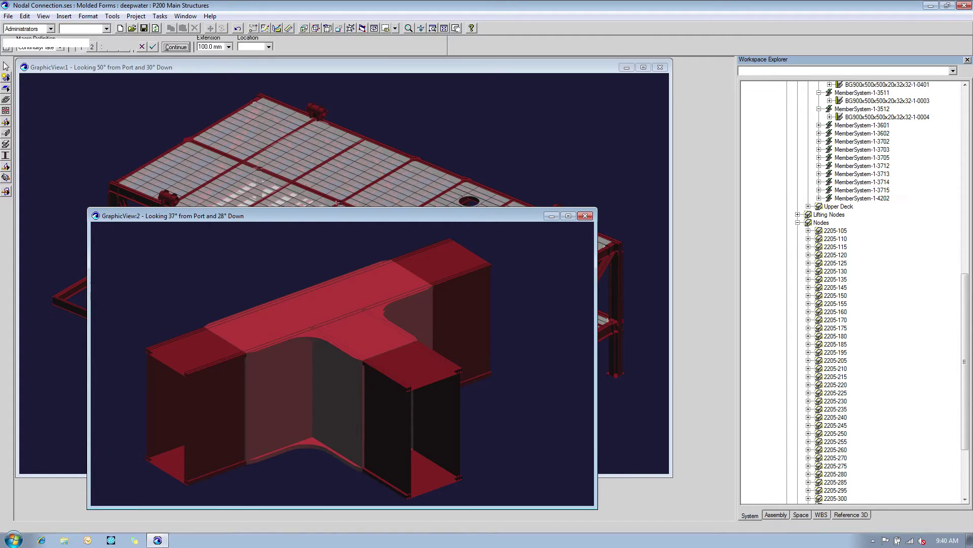
Hide the upper side plate A-7503GP-1 and the outer transition plate A-7506GP-1 to expose the inside of the joint.
middle_click_drag(155, 261, 272, 319)
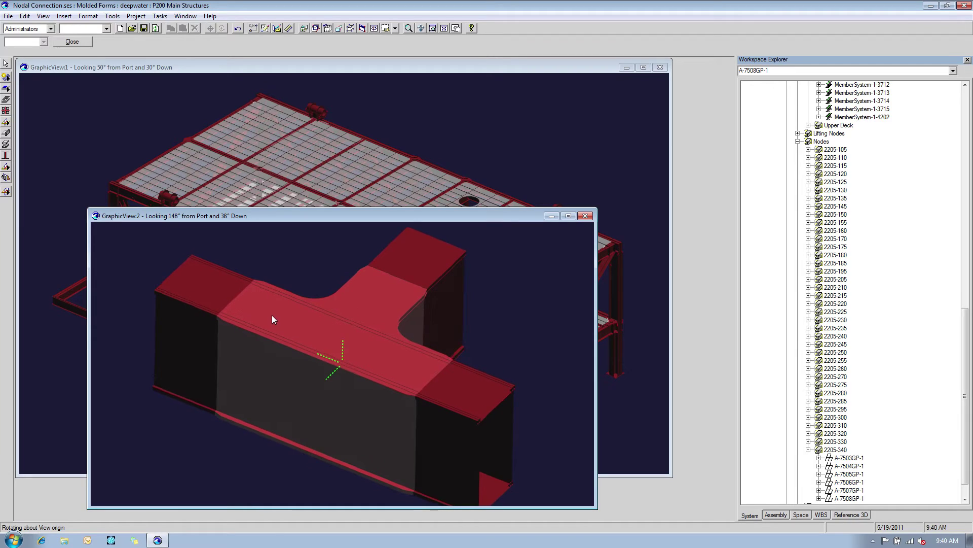
key("Escape")
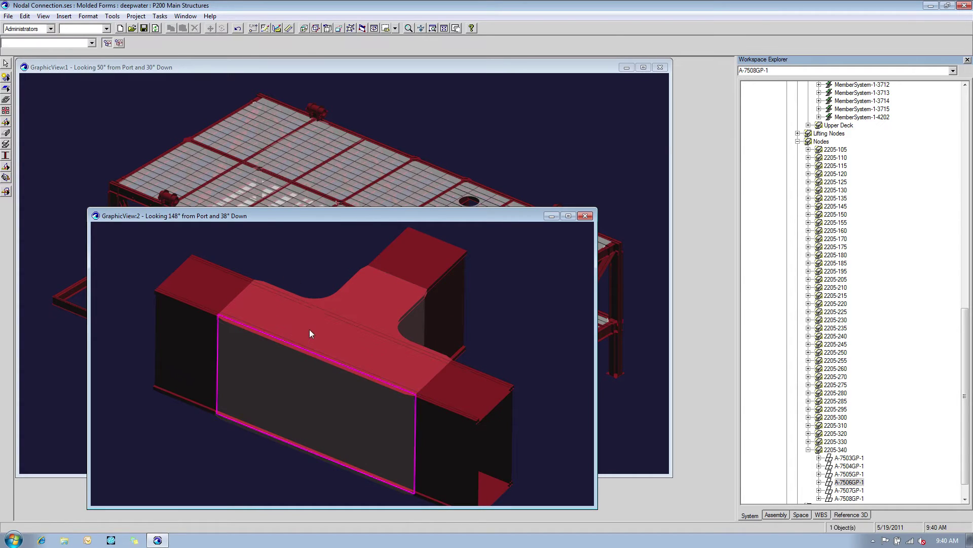
left_click(310, 330)
key("Escape")
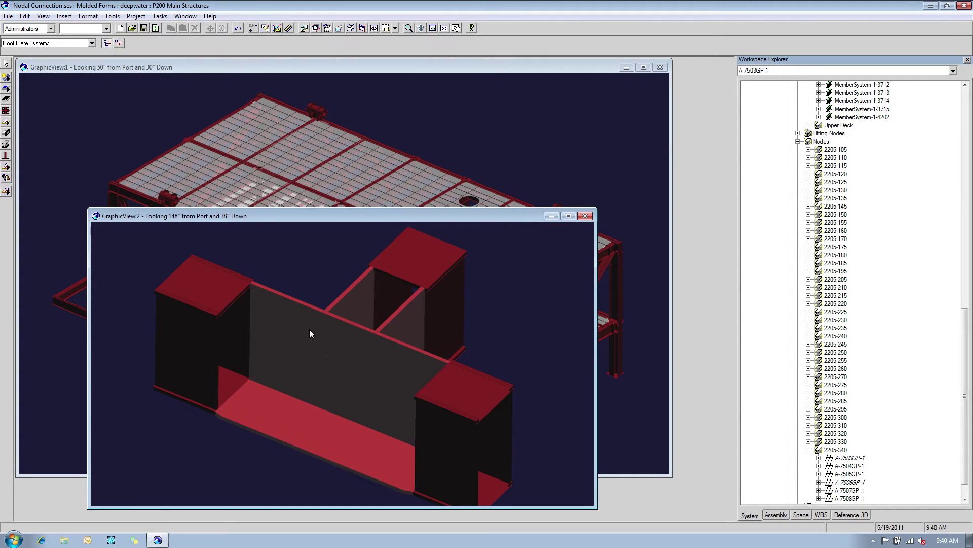
Create a BucklingPlate in line with one branch continuity plate, limited by both transition plates and bounded laterally by the two side plates.
left_click(8, 77)
left_click(59, 47)
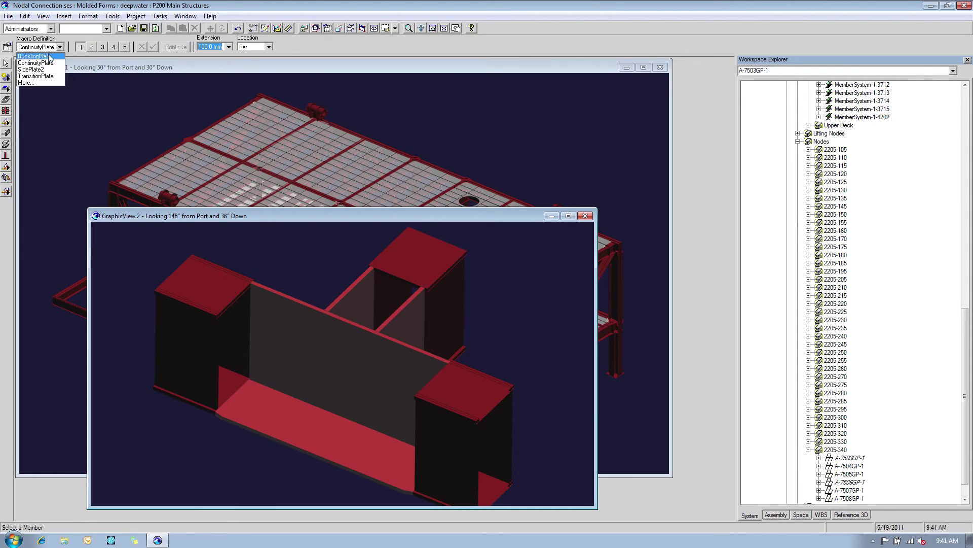
left_click(49, 56)
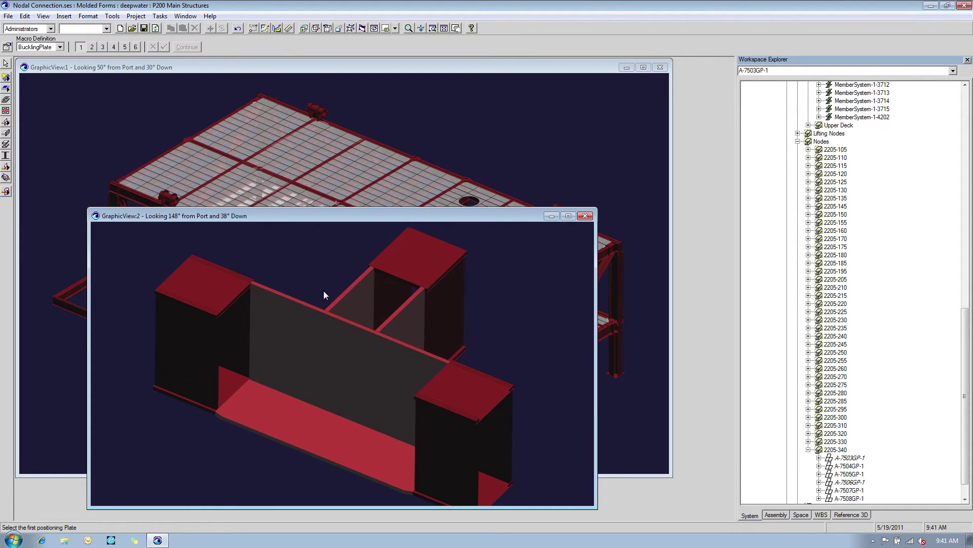
left_click(334, 299)
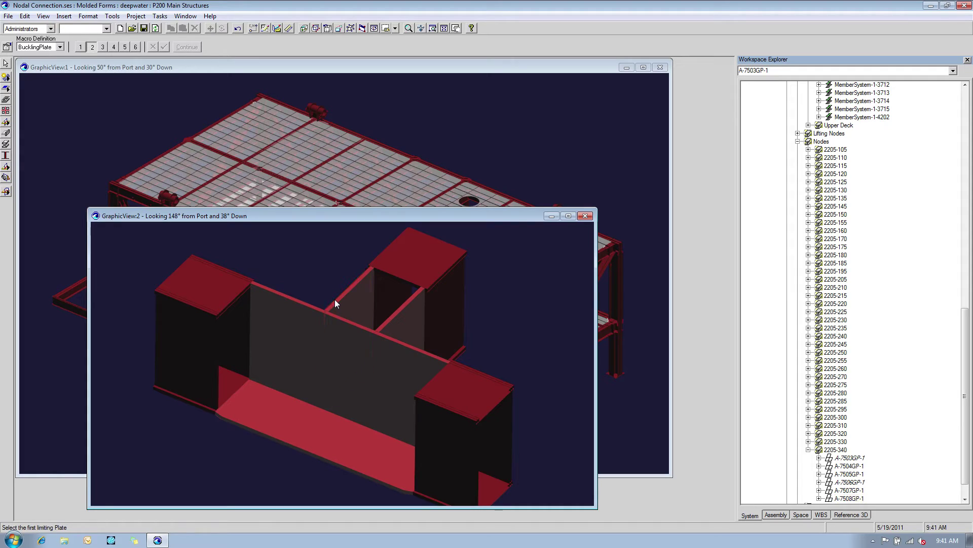
left_click(305, 317)
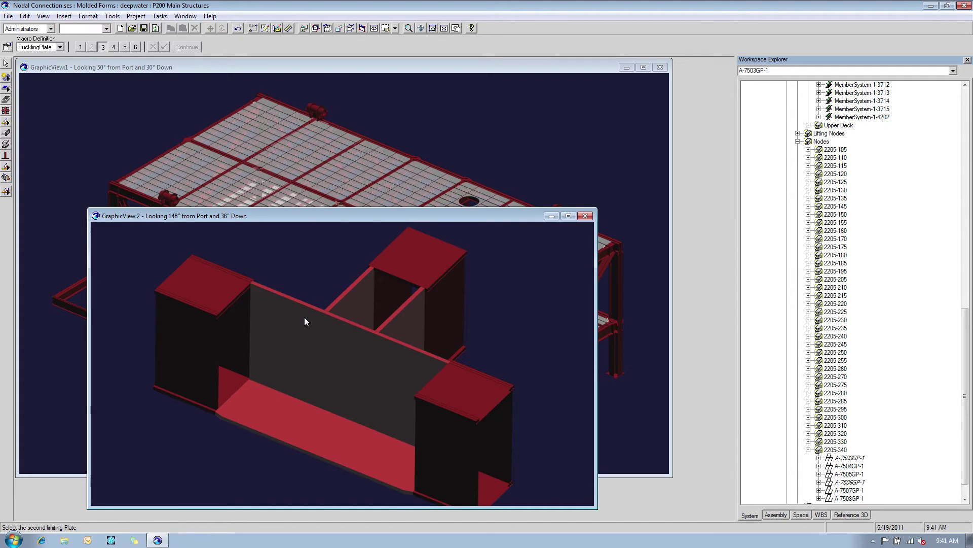
left_click(847, 484)
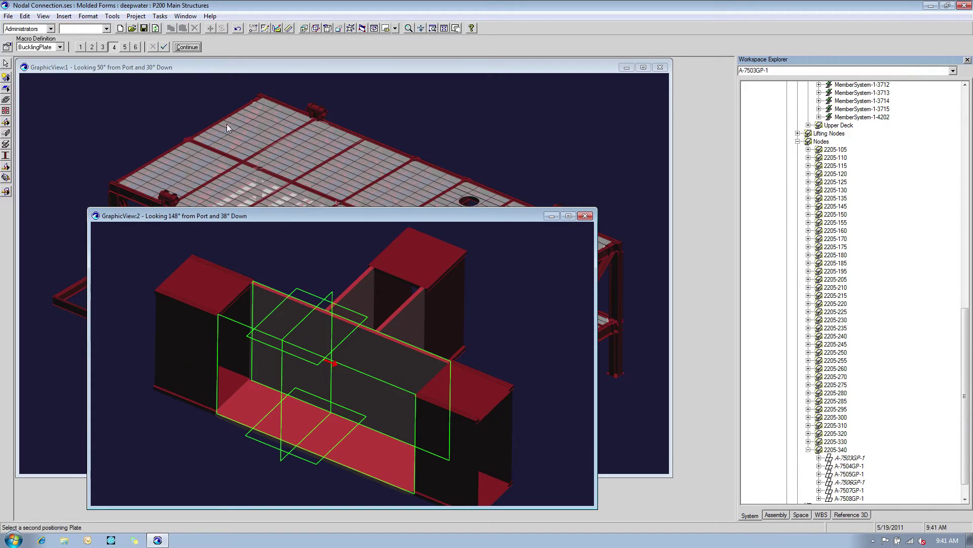
left_click(125, 47)
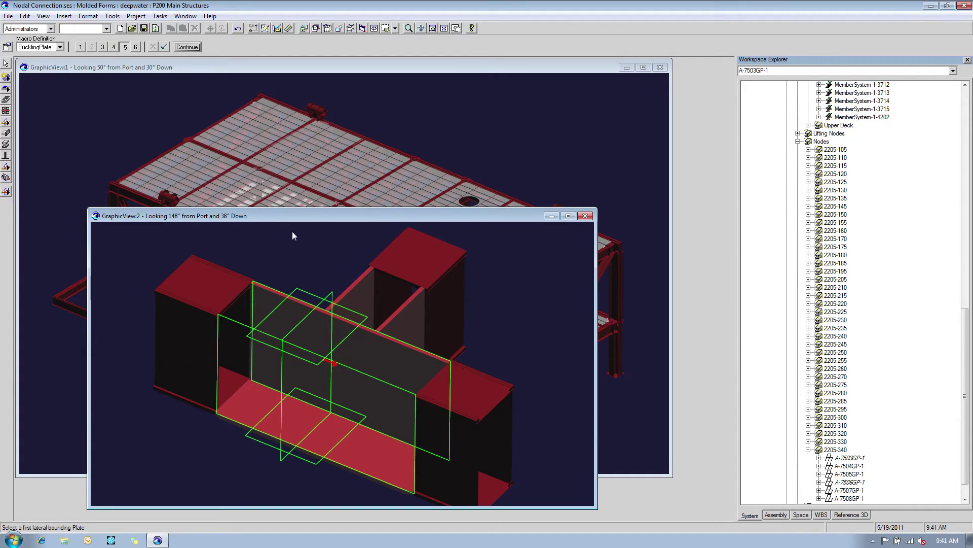
left_click(373, 446)
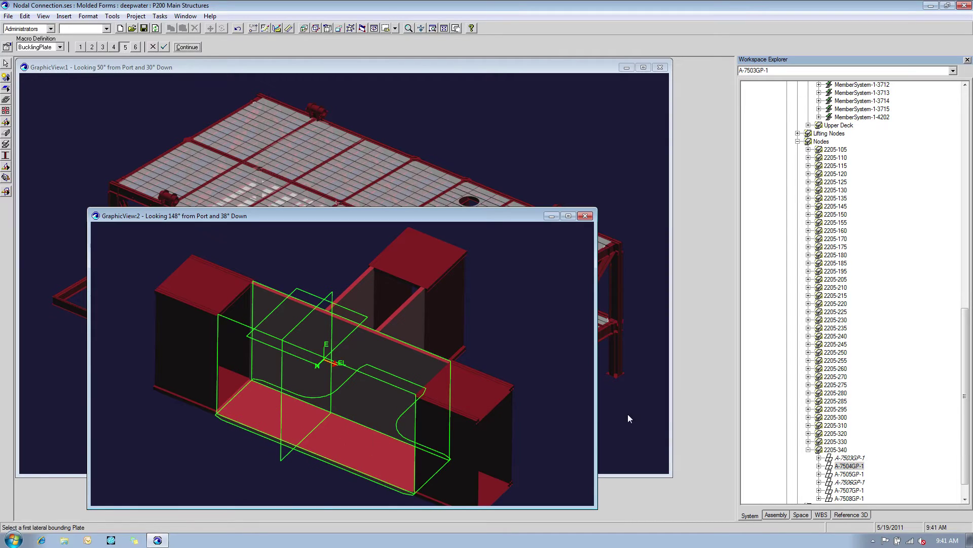
left_click(850, 458)
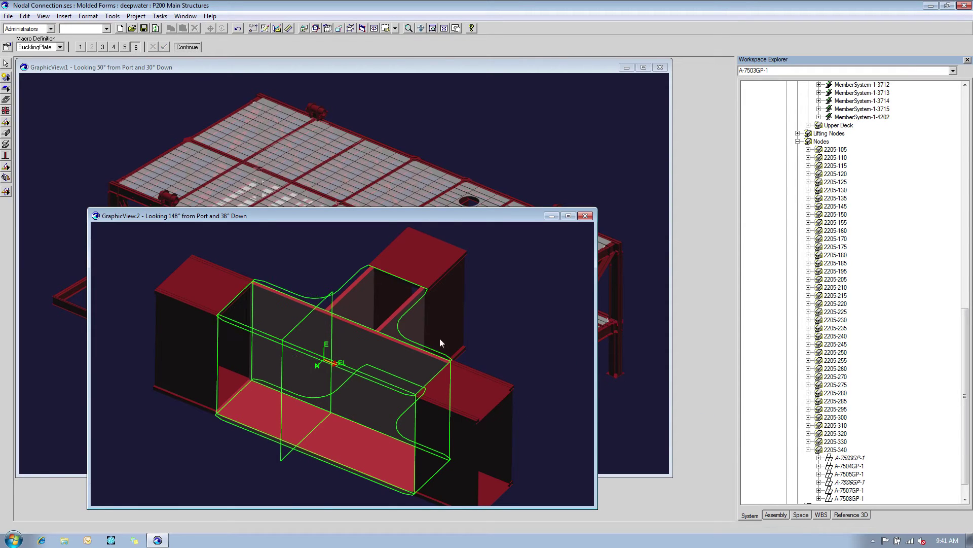
left_click(188, 47)
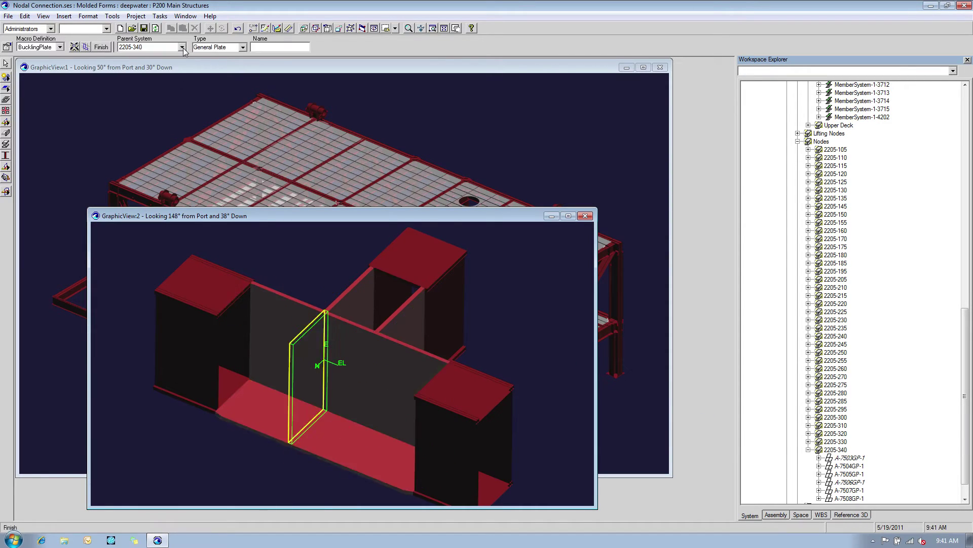
left_click(101, 47)
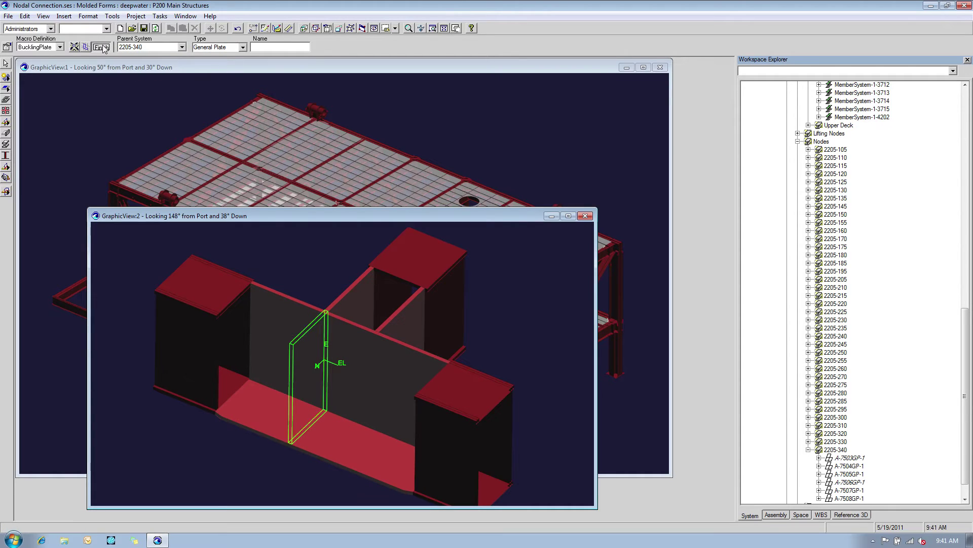
Create a second BucklingPlate in line with the other branch continuity plate, reusing the same limiting and lateral bounding plates.
left_click(399, 321)
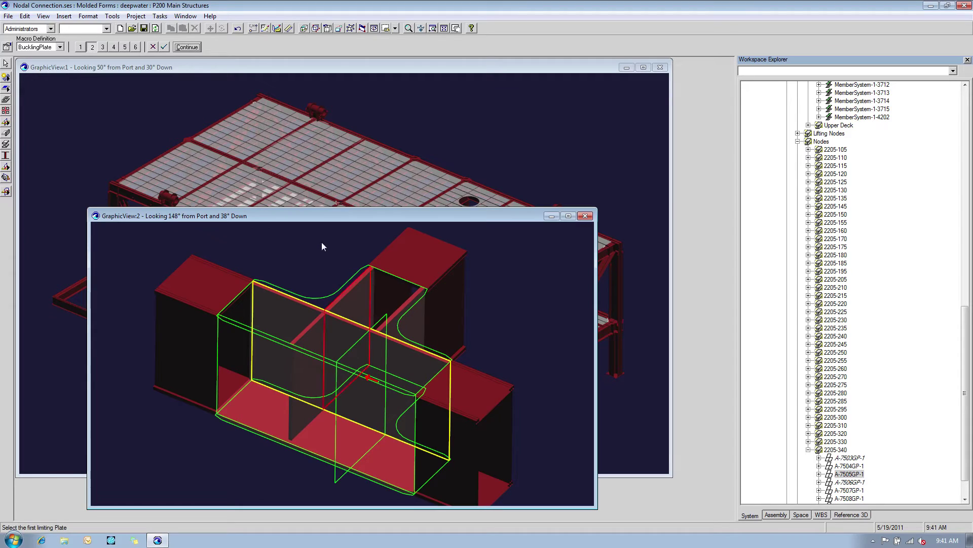
left_click(185, 50)
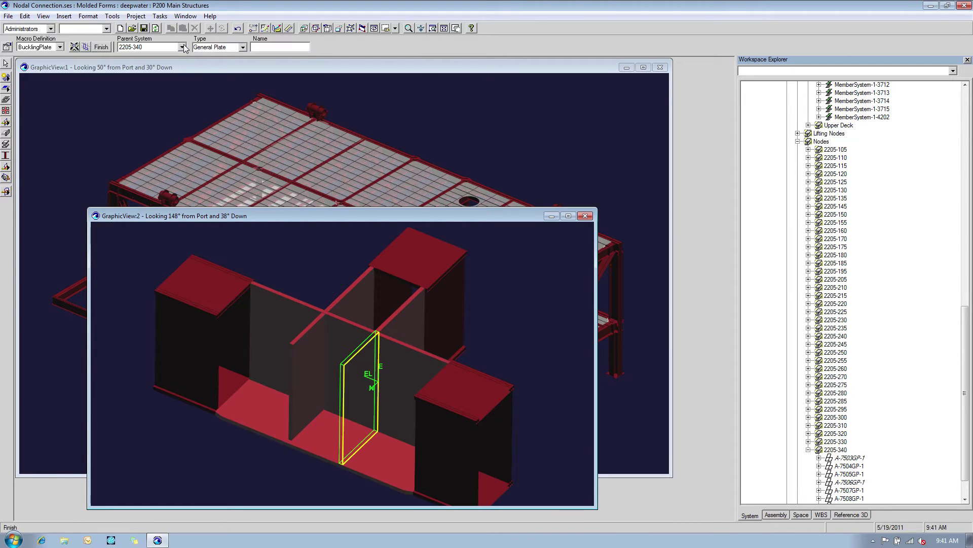
left_click(102, 47)
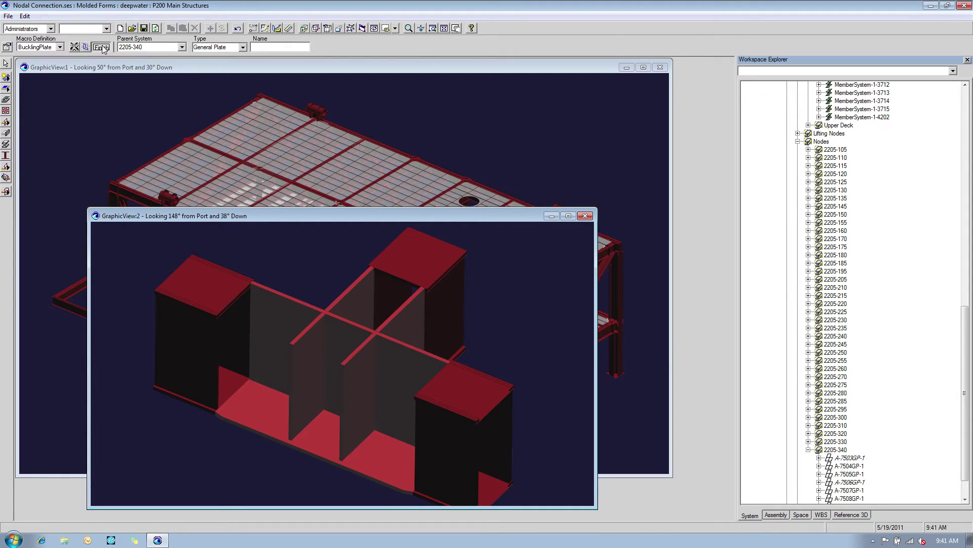
left_click(7, 64)
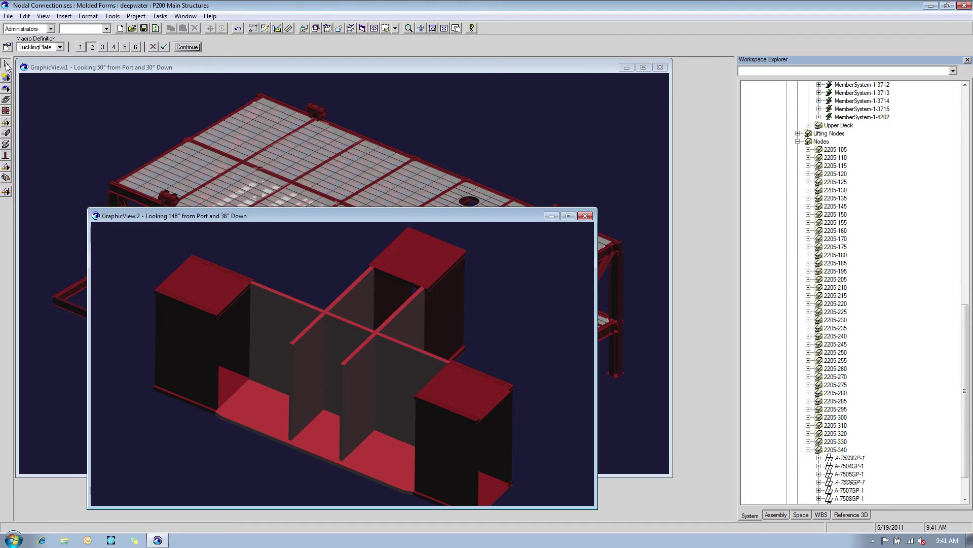
Begin an opening sketch for both buckling plates and place the TypOpening symbol from the desktop at the centre of the plate outline.
left_click(6, 101)
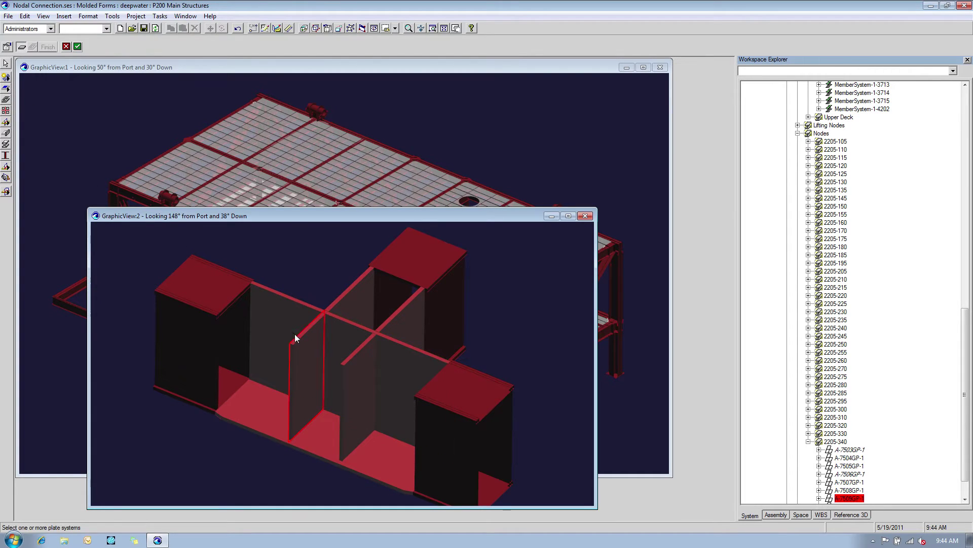
left_click(303, 345)
left_click(356, 375)
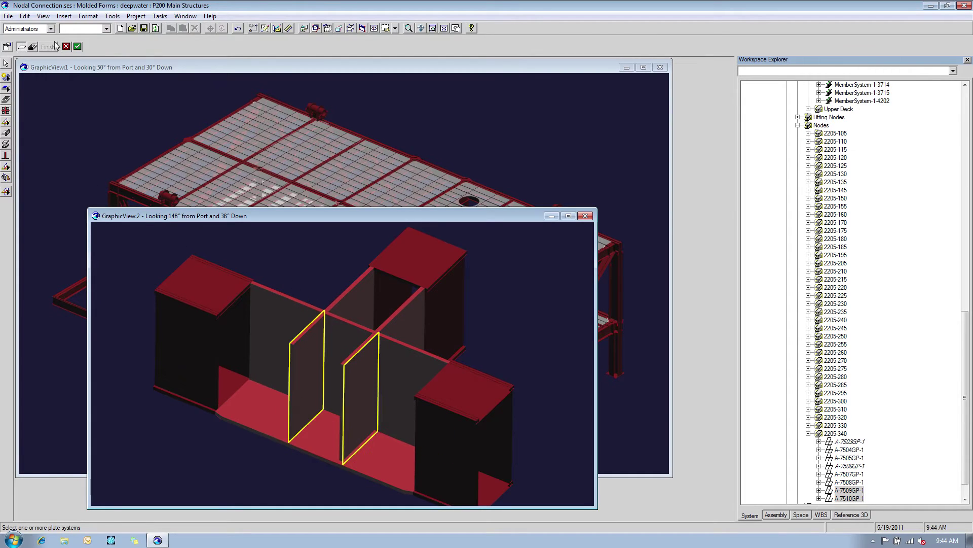
left_click(78, 46)
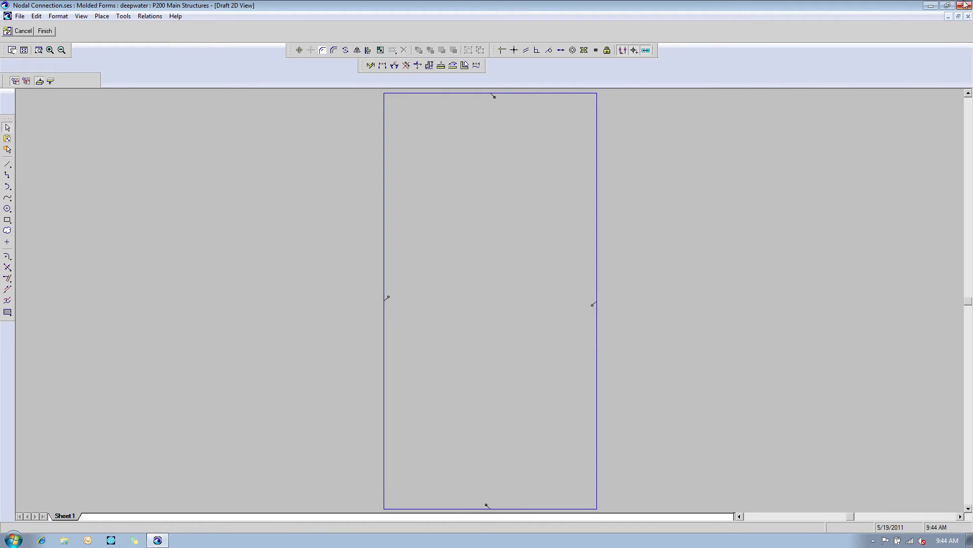
left_click(947, 5)
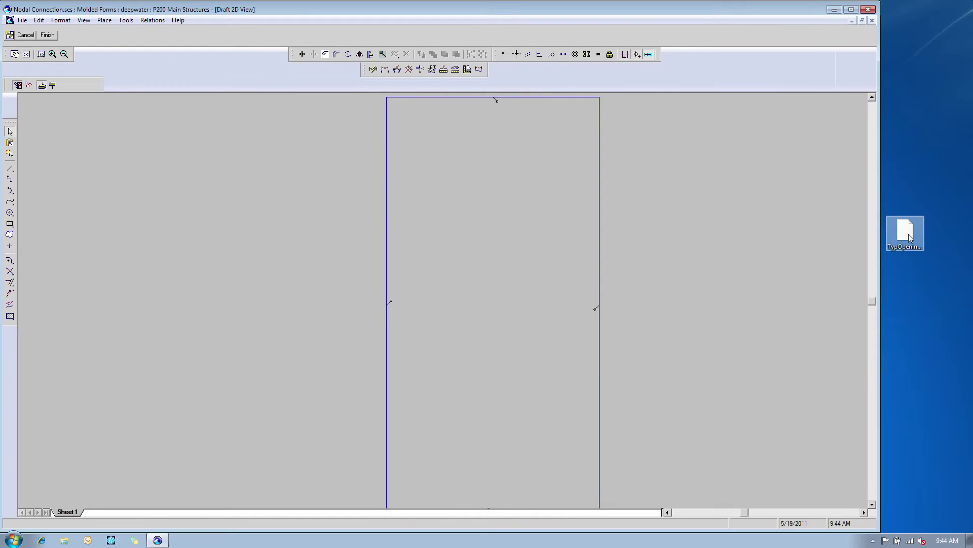
left_click_drag(905, 233, 498, 211)
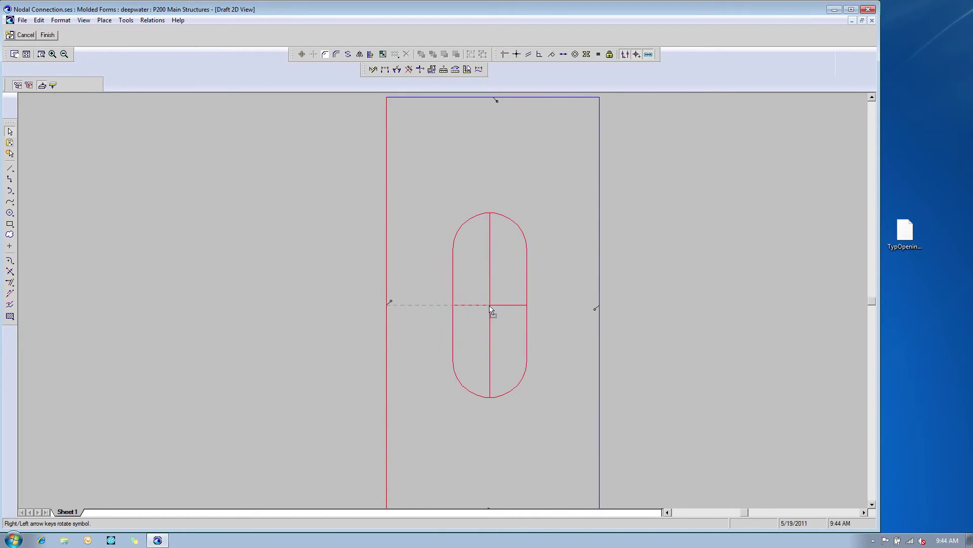
left_click(495, 309)
Set the TypOpening symbol's Height to 700 mm and Width to 120 mm.
right_click(513, 218)
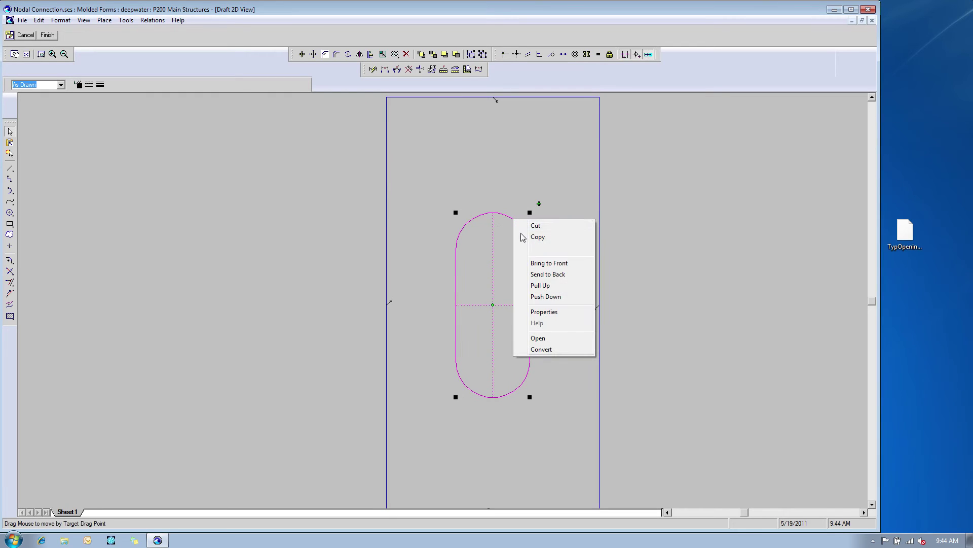
left_click(557, 312)
left_click_drag(418, 167, 257, 167)
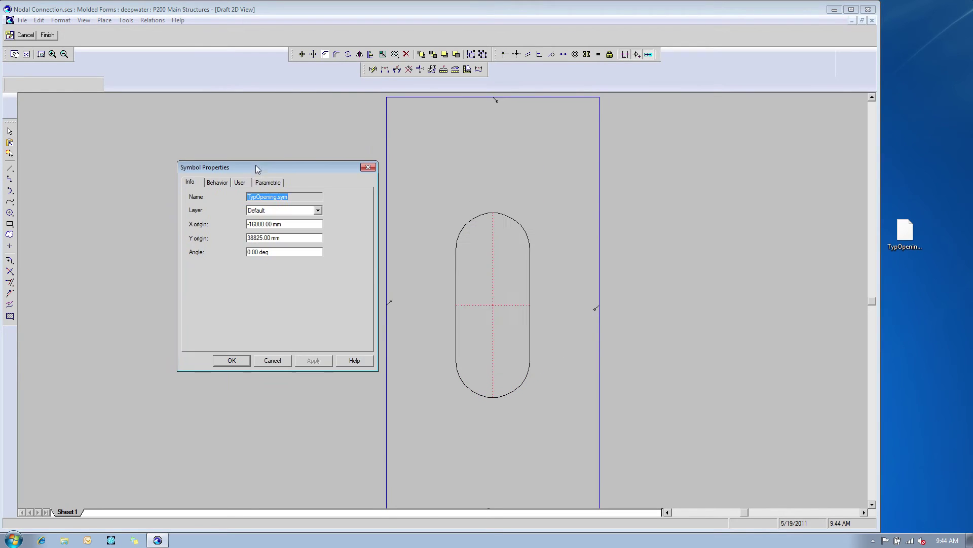
left_click(269, 182)
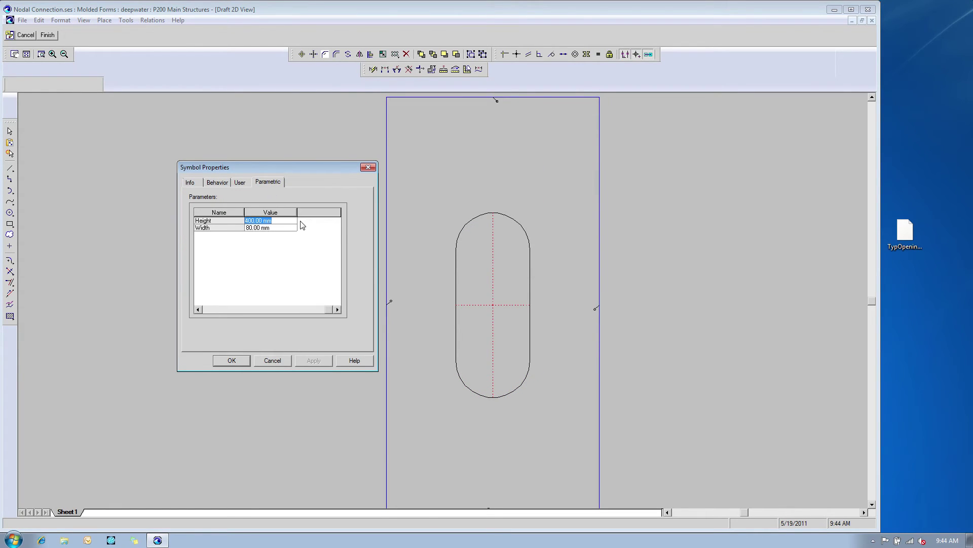
type("700")
left_click(273, 229)
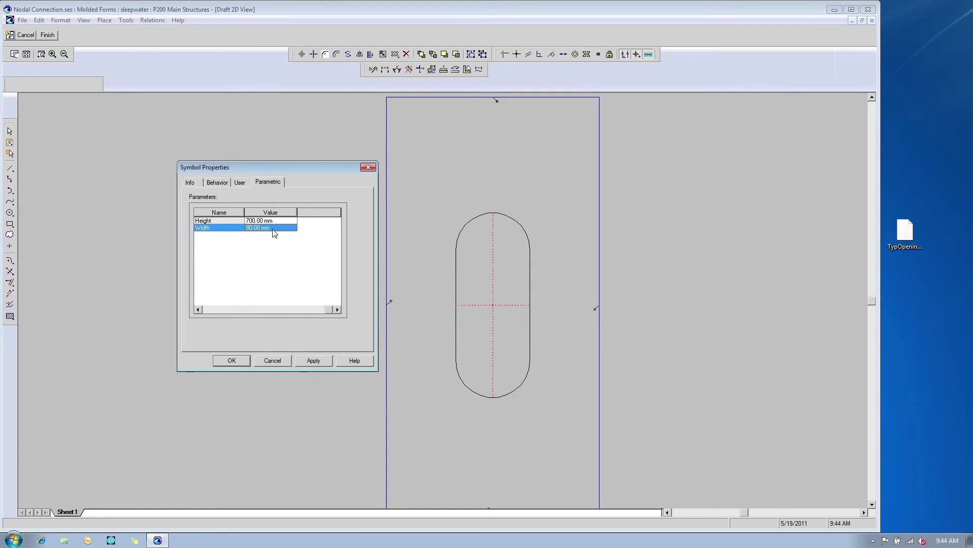
type("120")
left_click(231, 360)
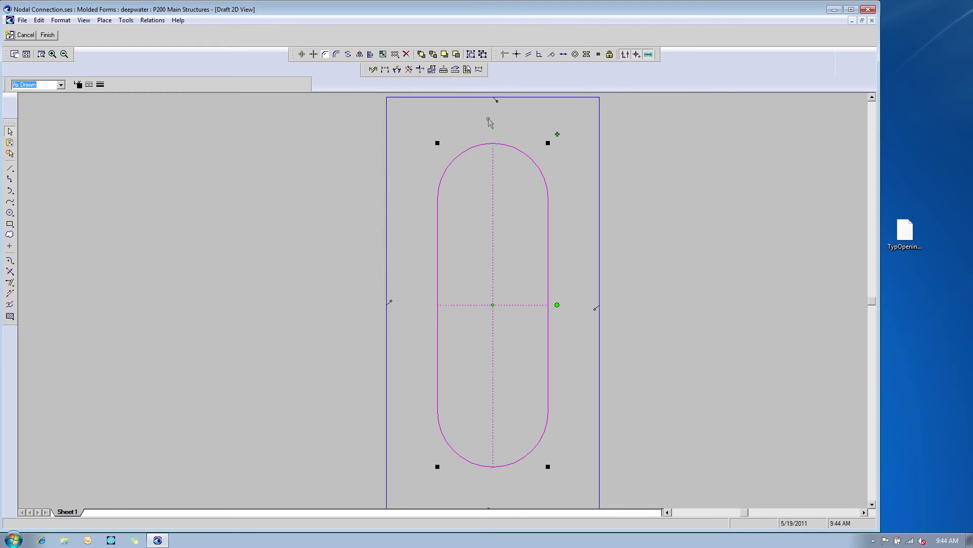
Convert the opening symbol into sketch geometry and finish the opening in both buckling plates.
right_click(507, 146)
left_click(554, 276)
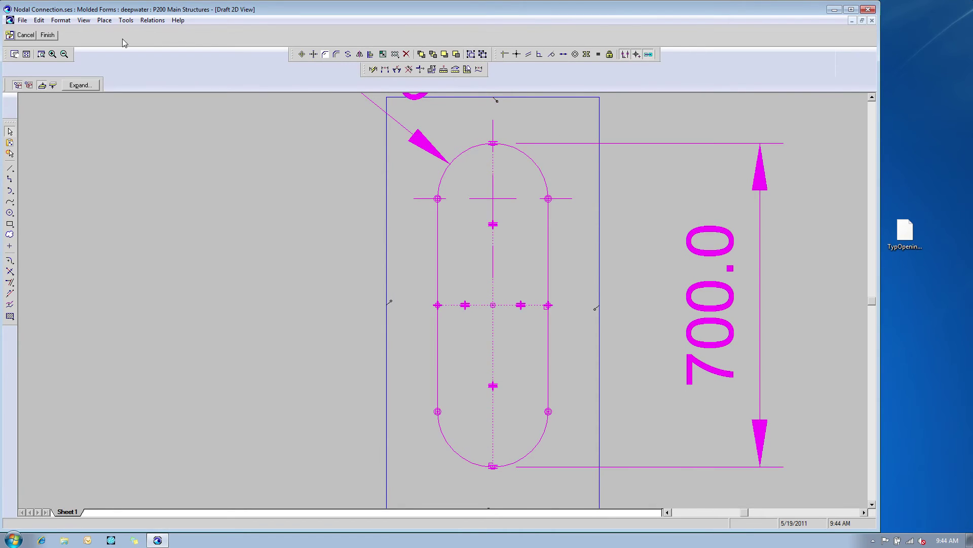
left_click(47, 35)
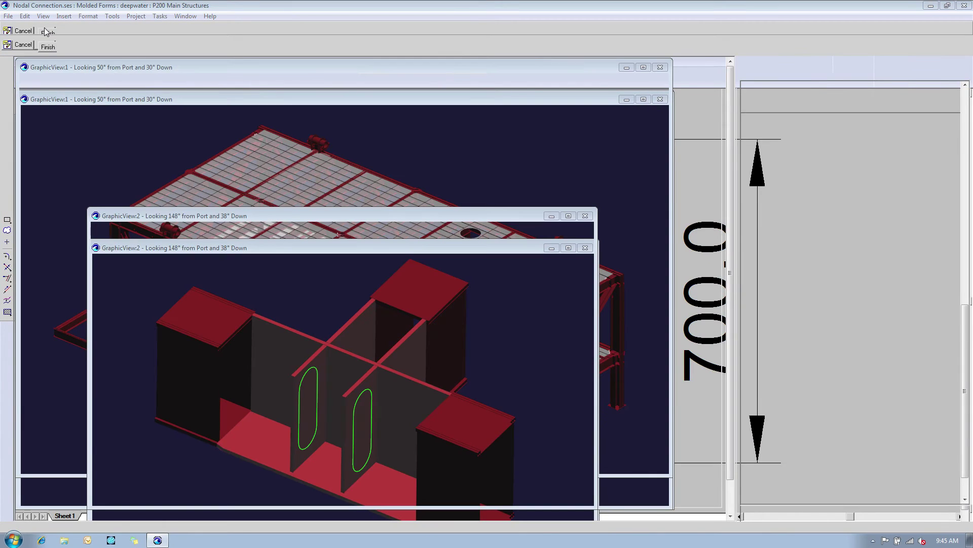
left_click(49, 47)
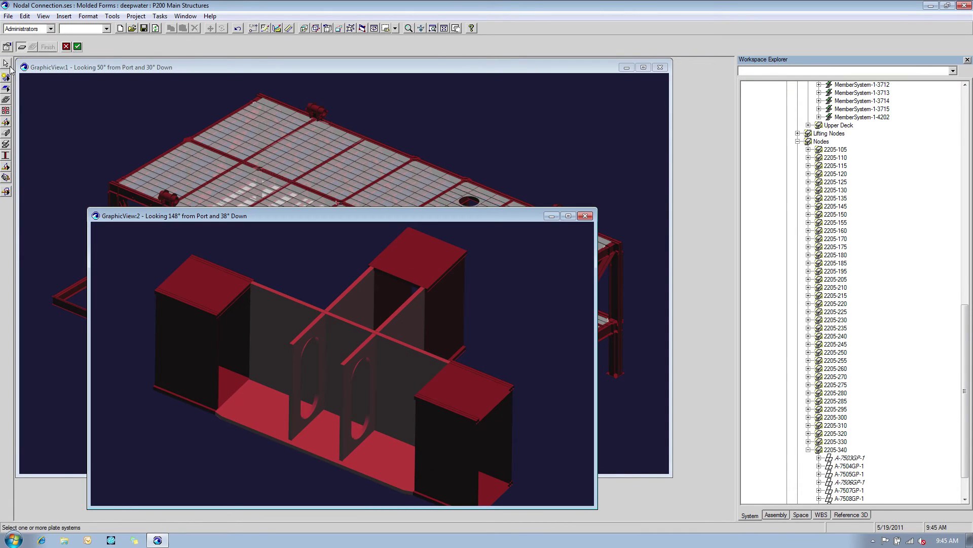
left_click(5, 63)
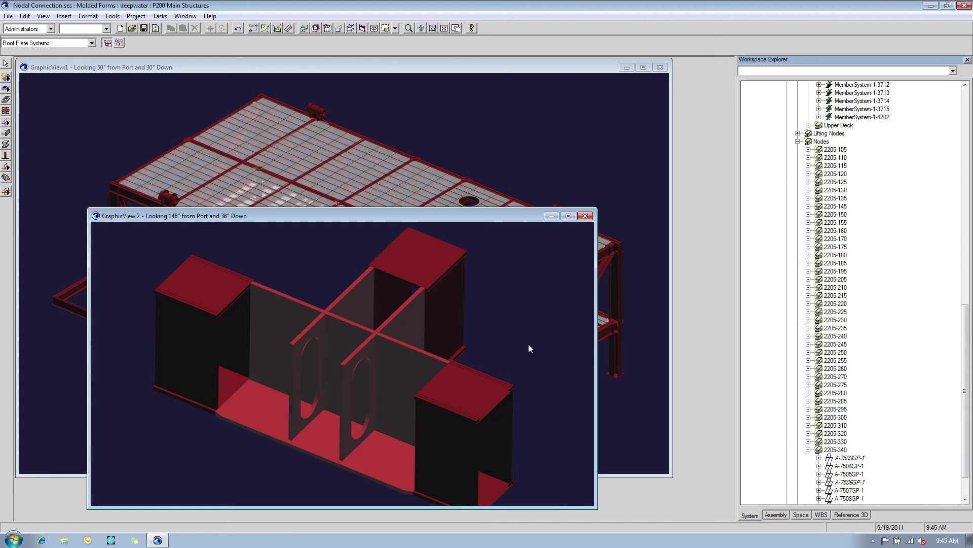
Show the hidden side plate and outer transition plate again.
middle_click_drag(529, 345, 424, 358, "shift")
left_click(112, 16)
left_click(138, 157)
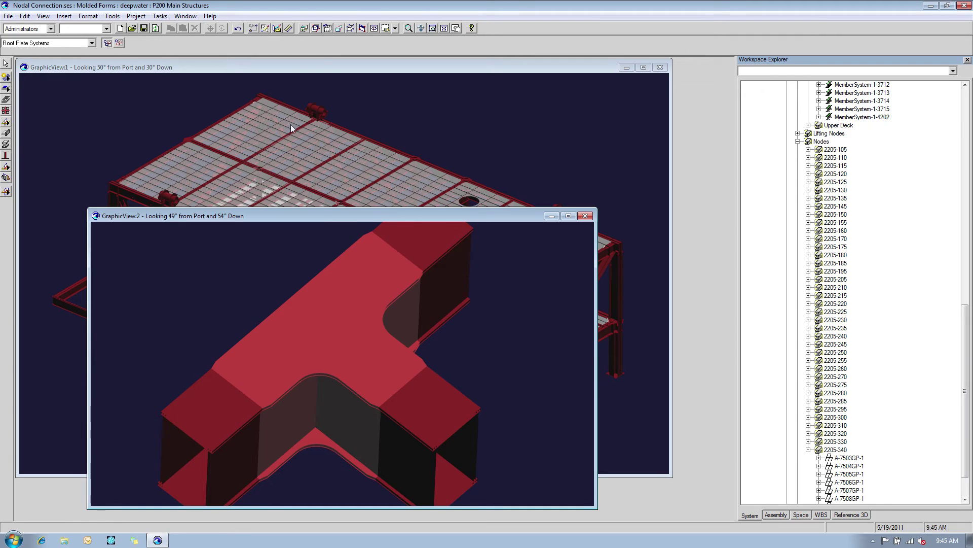
Return to the overall structure view and select all plates of the new node together with their openings.
left_click(549, 216)
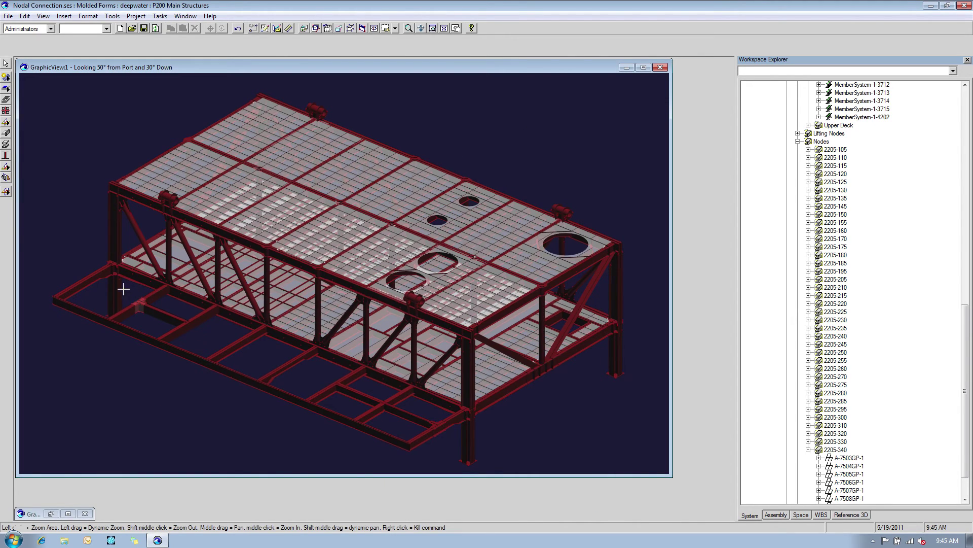
left_click_drag(123, 288, 209, 338)
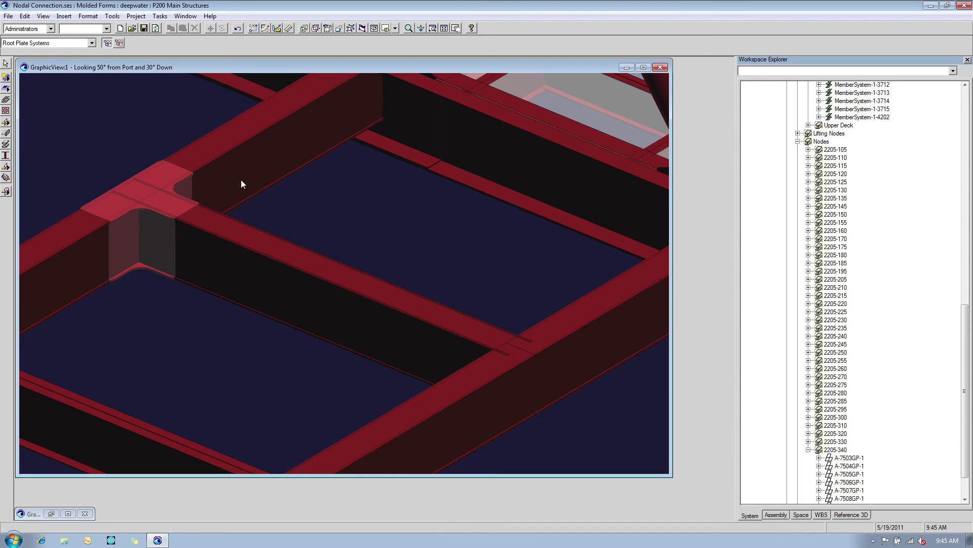
left_click_drag(60, 126, 247, 337)
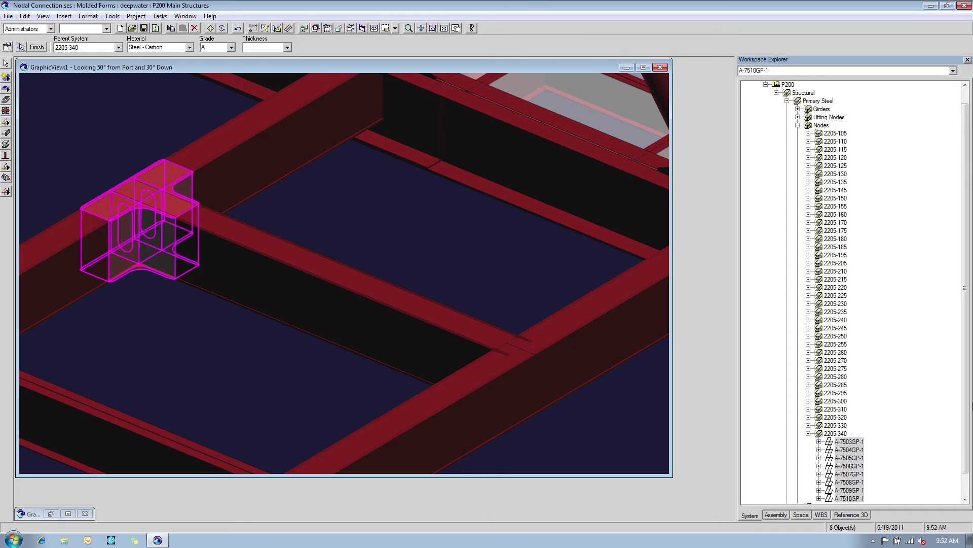
Mirror-copy the selected node across a plane perpendicular to the cross girder, from its own joint to the joint at the girder's other end.
left_click(24, 16)
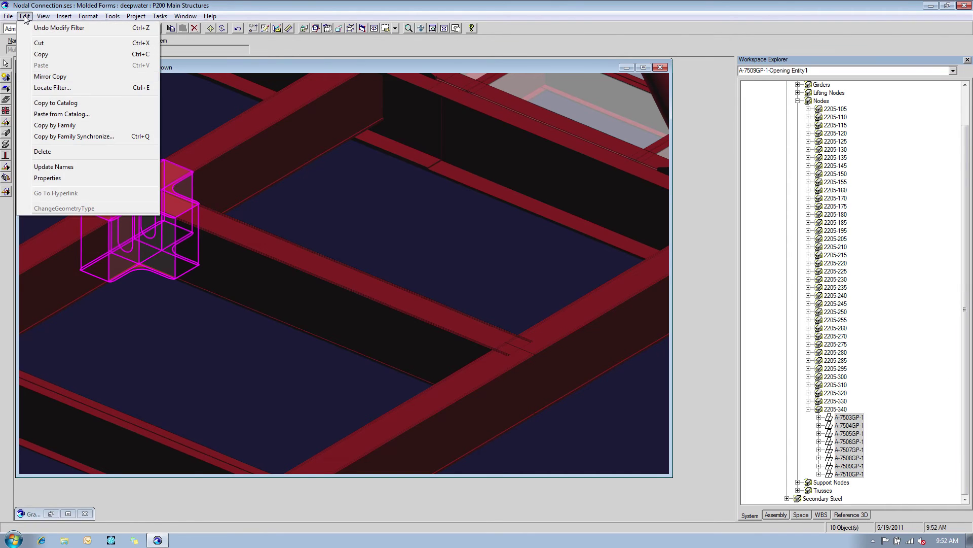
left_click(51, 77)
left_click(93, 48)
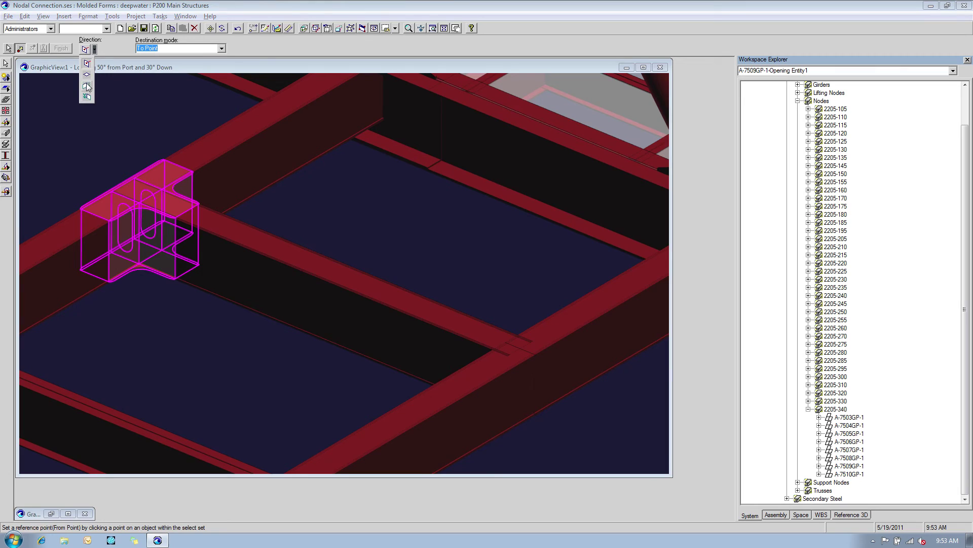
left_click(87, 87)
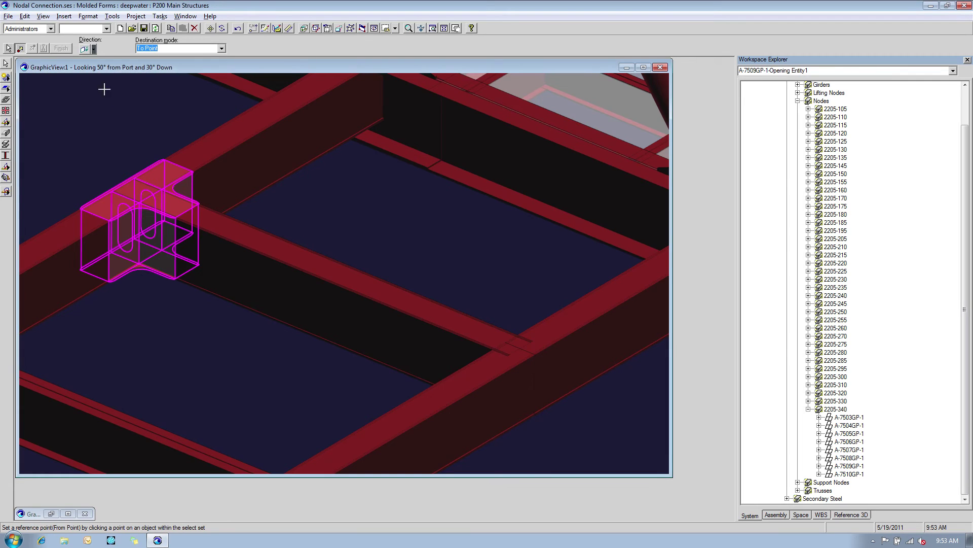
left_click(136, 190)
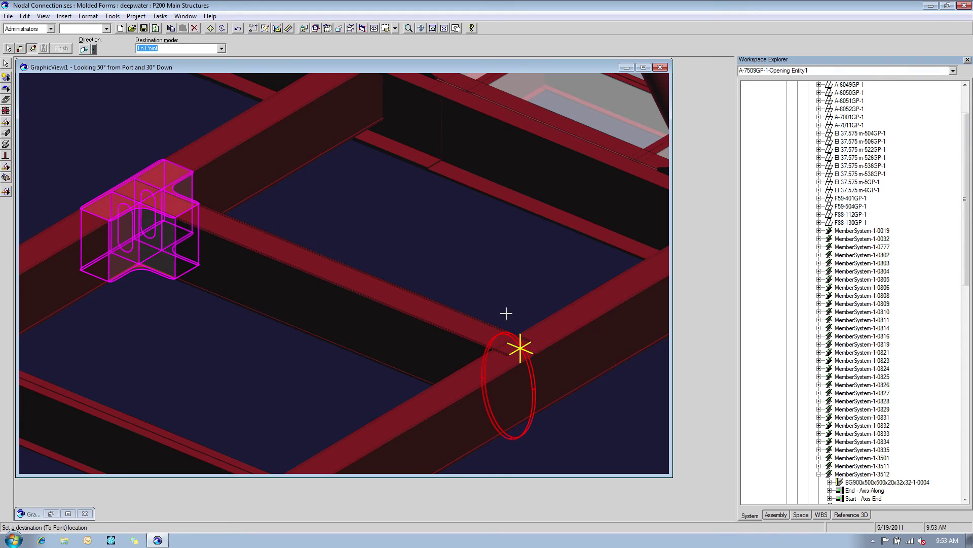
left_click(472, 277)
Assign the far girder's two segments as positioning reference and opposite member for the copied node, and finish the mirror copy.
left_click(654, 123)
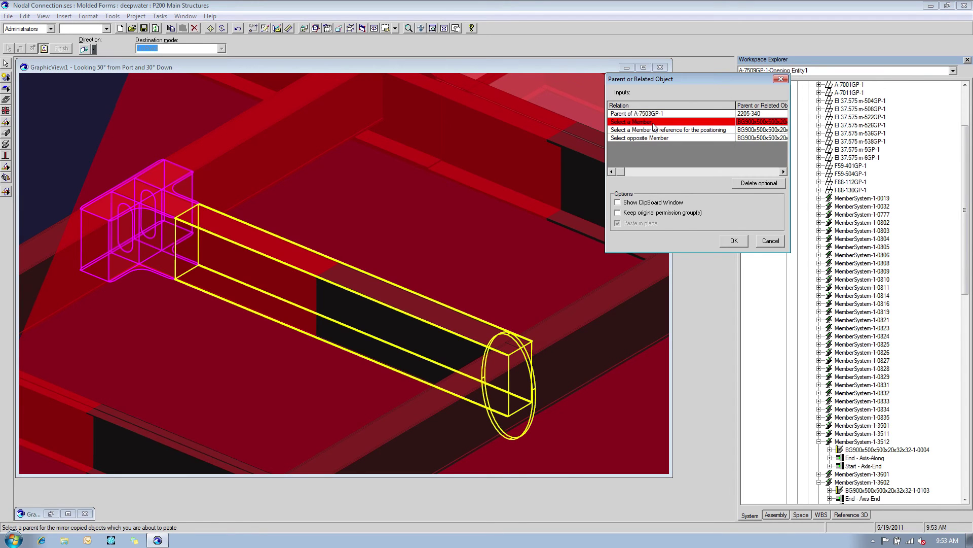
left_click(653, 130)
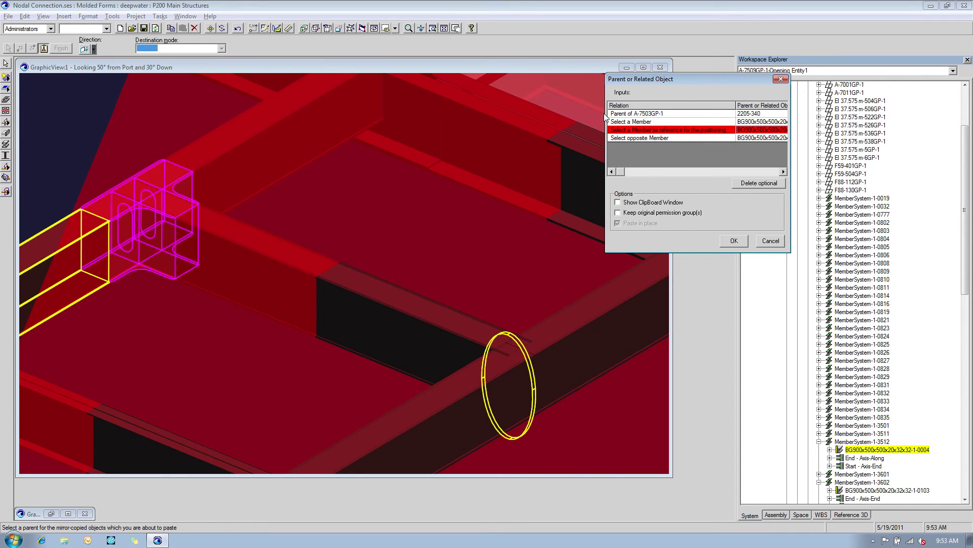
left_click(433, 433)
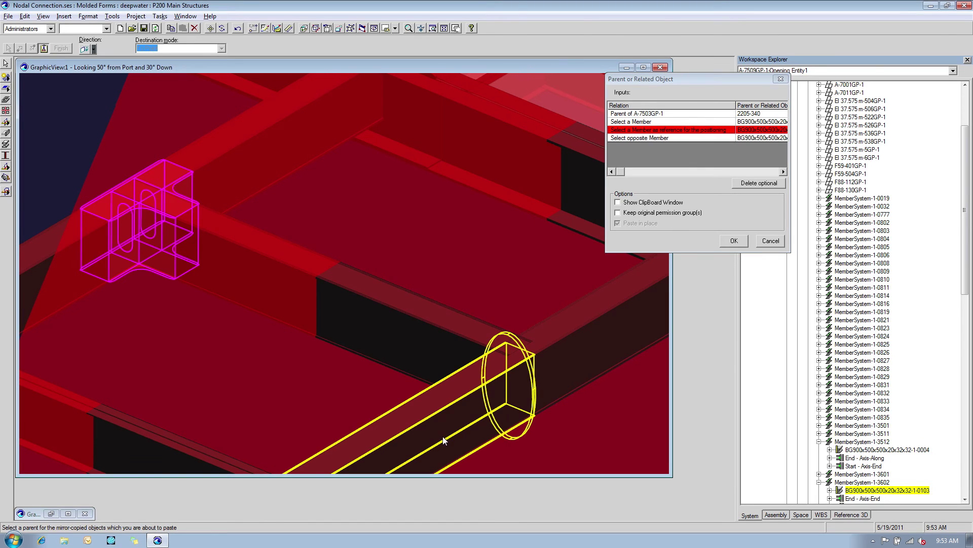
left_click(632, 138)
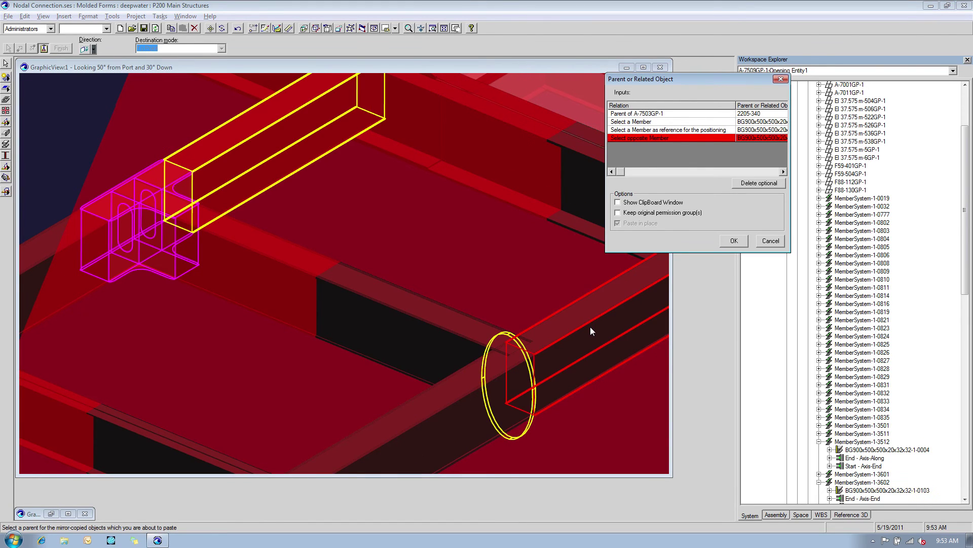
left_click(733, 240)
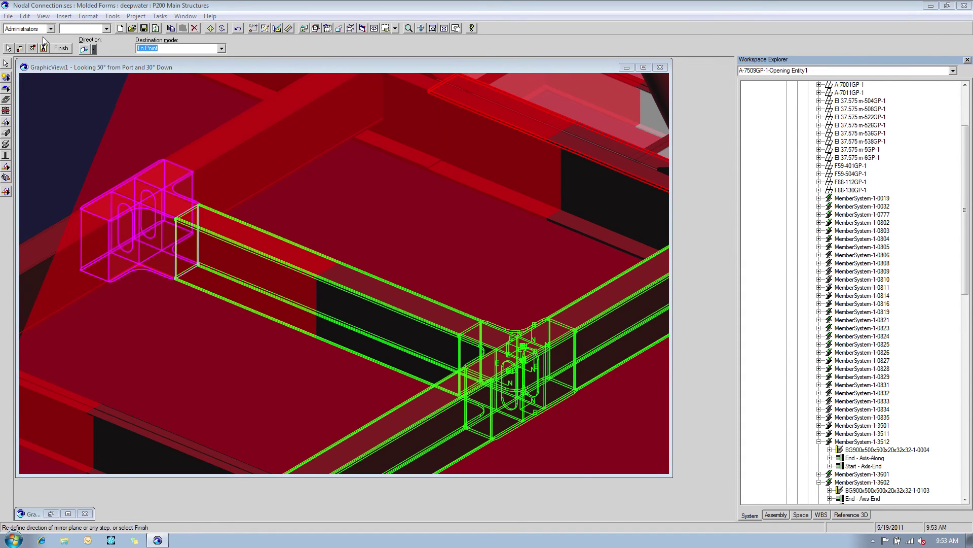
left_click(62, 48)
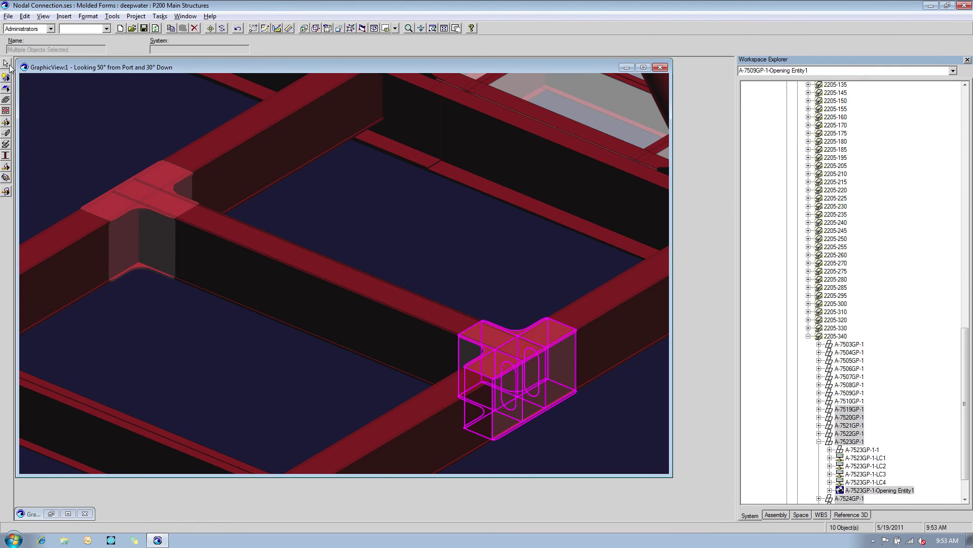
Limit selection to Root Plate Systems and hide the top side plates of both nodes to expose their interiors.
left_click(7, 64)
left_click(20, 44)
left_click(20, 52)
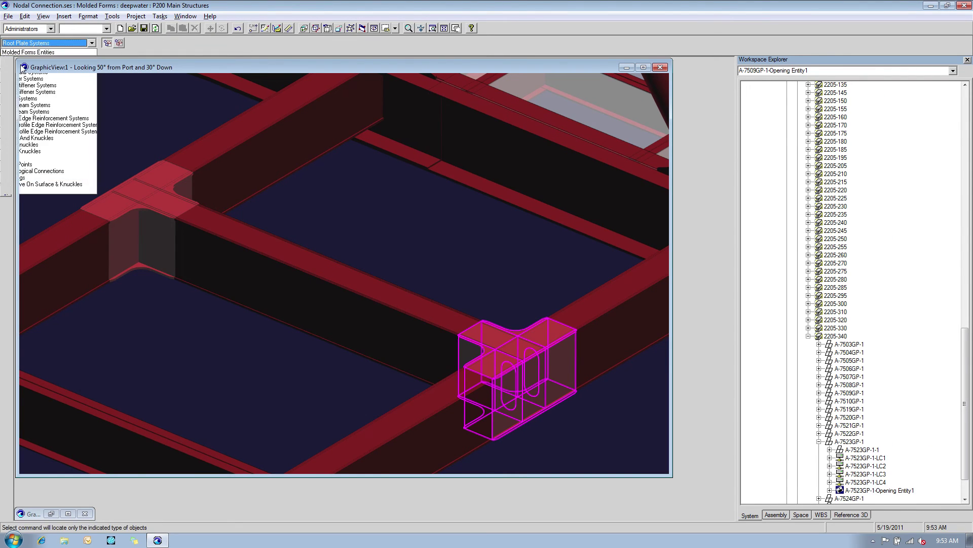
left_click(160, 166)
left_click(494, 328, "ctrl")
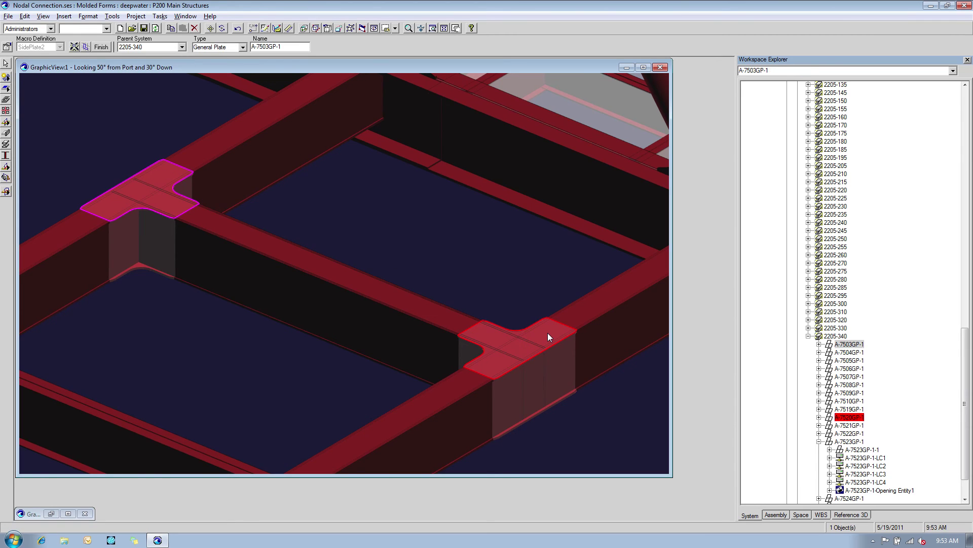
mouse_move(483, 257)
middle_mouse_down("shift")
mouse_move(470, 231)
mouse_move(462, 257)
middle_mouse_up("shift")
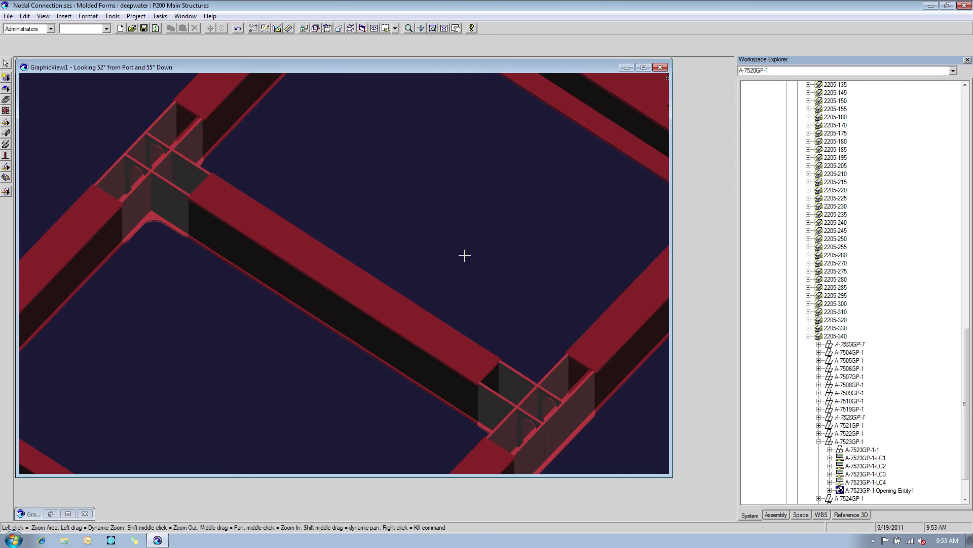
Switch to the Structure task and set the section of the cross girder between the two nodes to BG900x700x700x20x32x32.
left_click(160, 16)
left_click(185, 150)
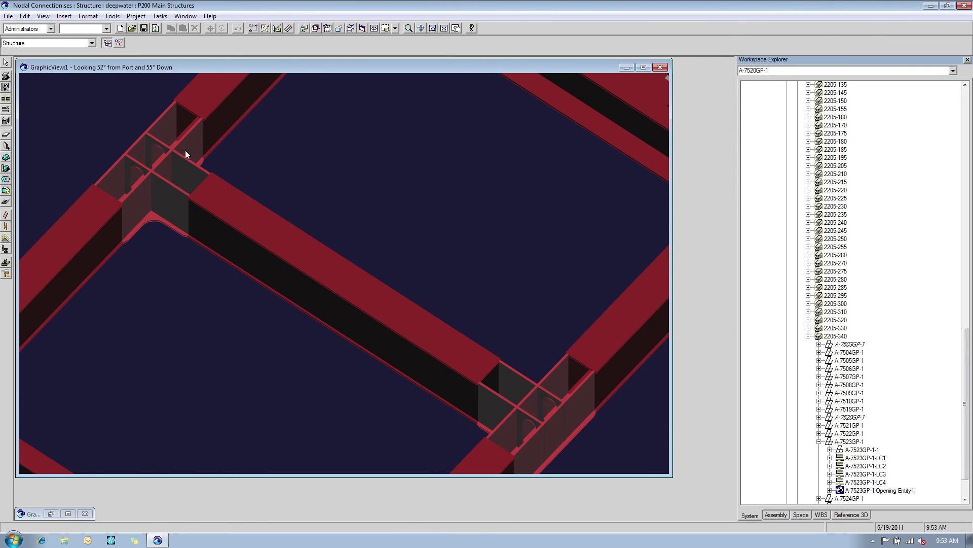
left_click(289, 252)
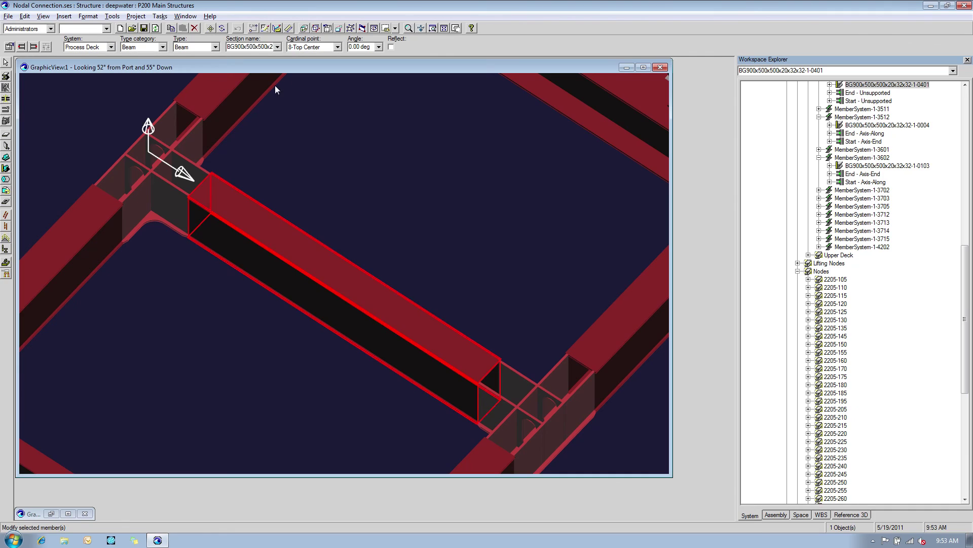
left_click(278, 46)
left_click(253, 62)
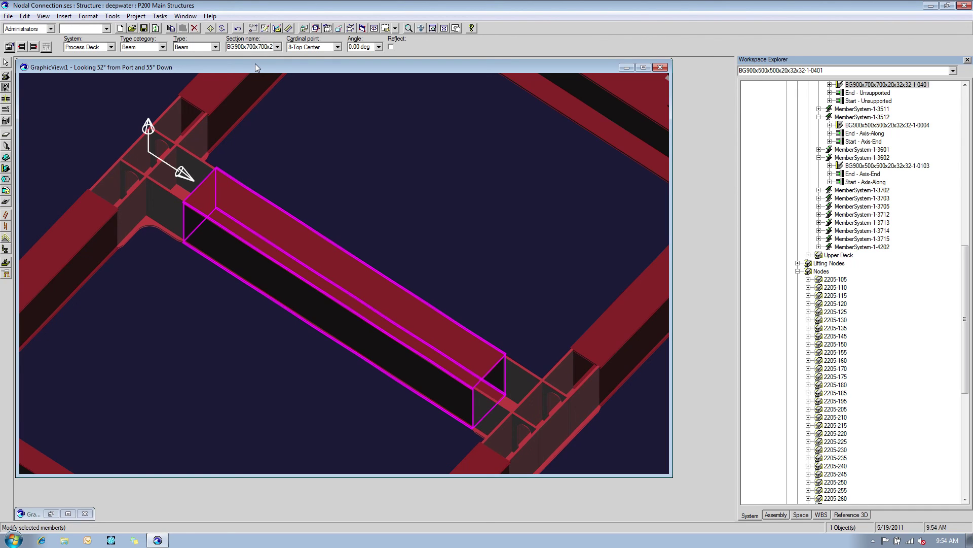
left_click(357, 174)
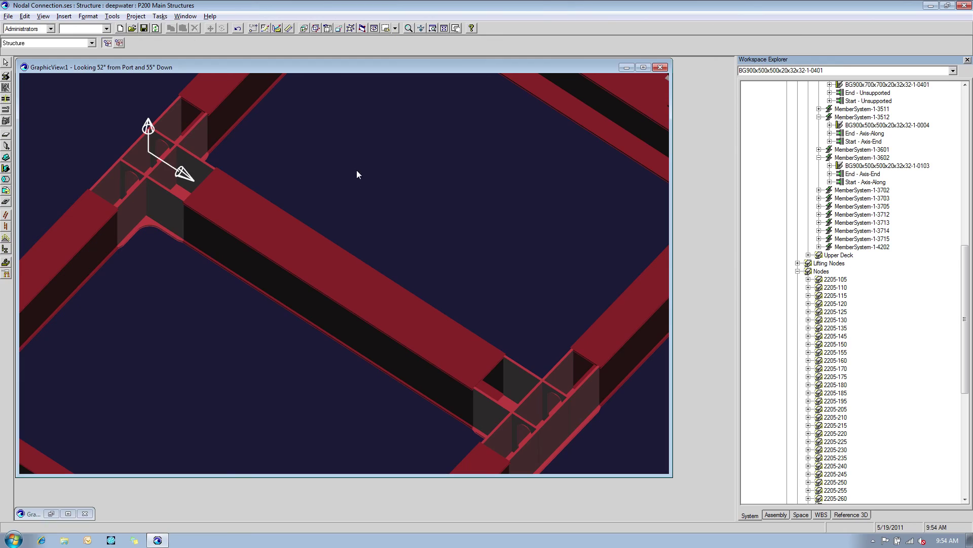